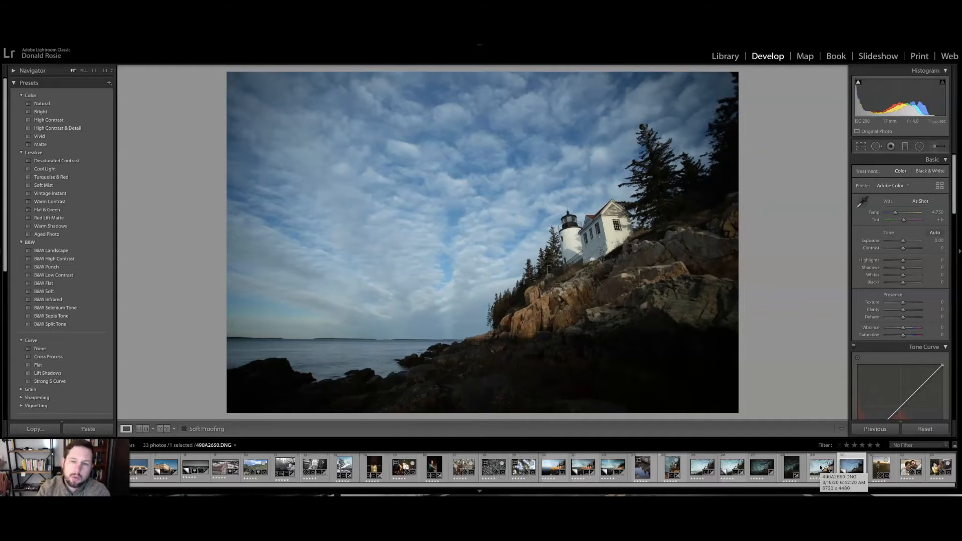
# - Open the edited lighthouse photo 490A2650.DNG and lower its Exposure to +0.90
pyautogui.click(810, 470)
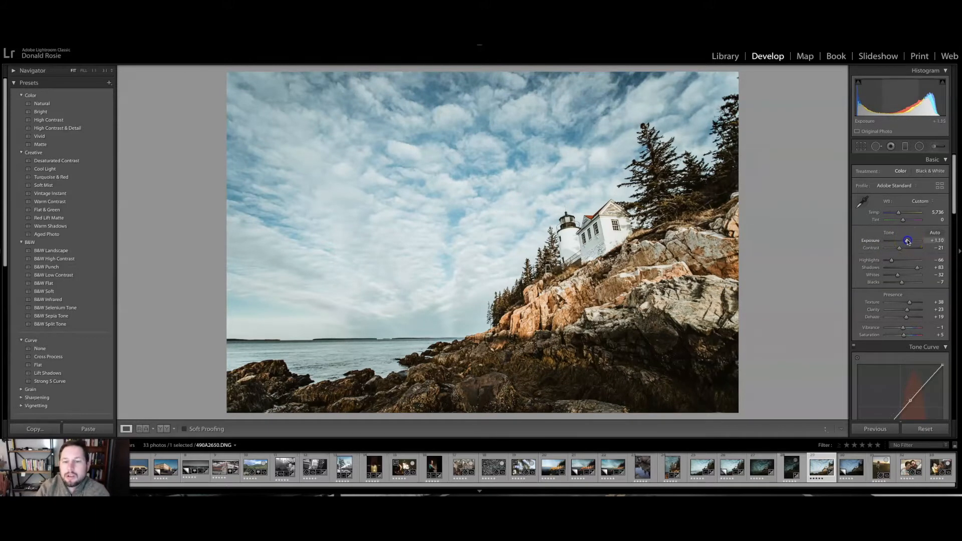
pyautogui.moveTo(907, 242); pyautogui.dragTo(907, 242)
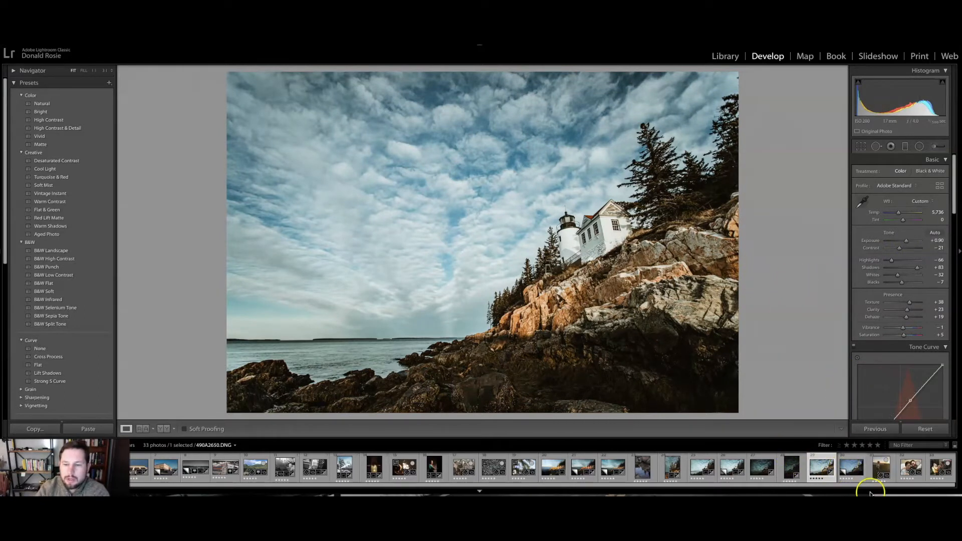
# - Compare the unedited virtual copy of the lighthouse photo with the edited version, ending on the edited one
pyautogui.click(852, 469)
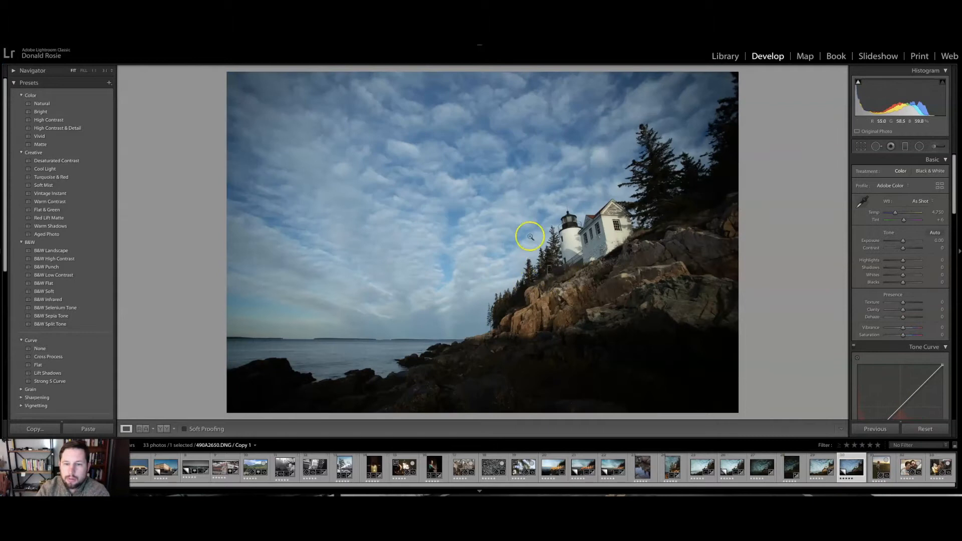
pyautogui.click(822, 463)
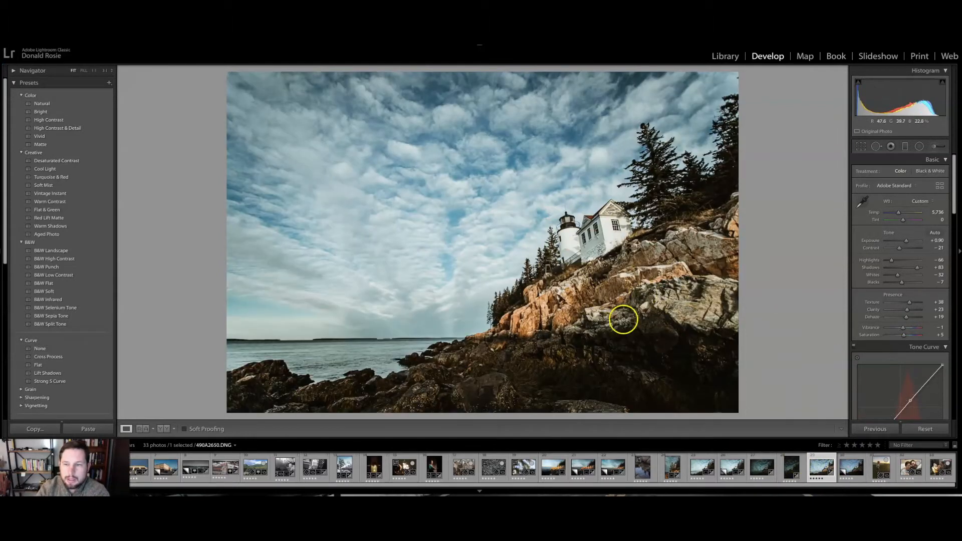
pyautogui.click(856, 470)
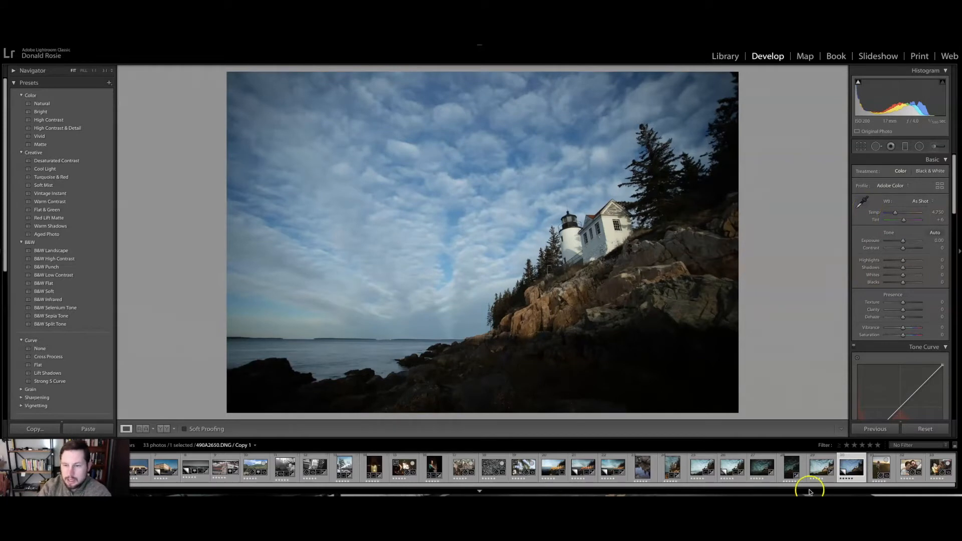
pyautogui.click(821, 468)
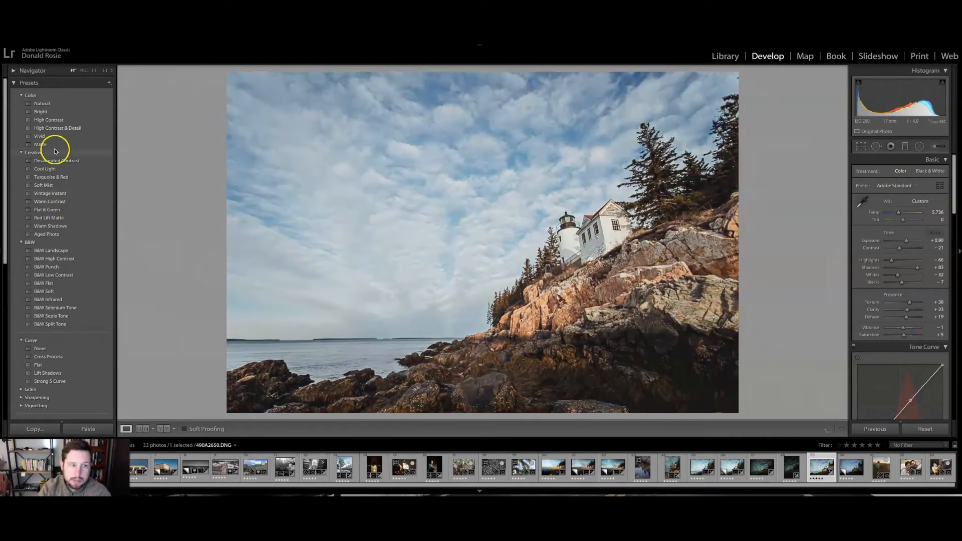
# - Apply the user preset ROSIE2020a to the edited lighthouse photo and set its Exposure to +0.90
pyautogui.scroll(-3, 53, 343)
pyautogui.scroll(-5, 52, 342)
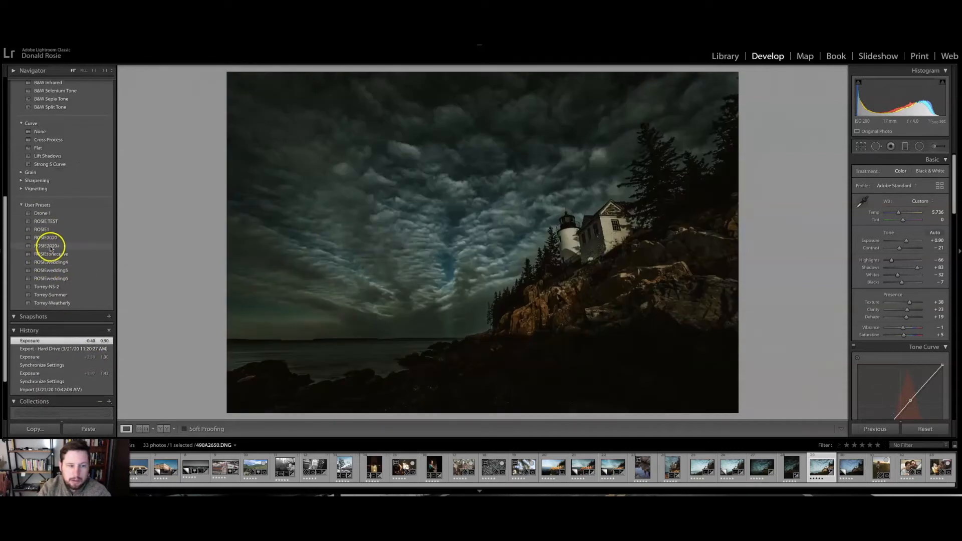
pyautogui.click(52, 248)
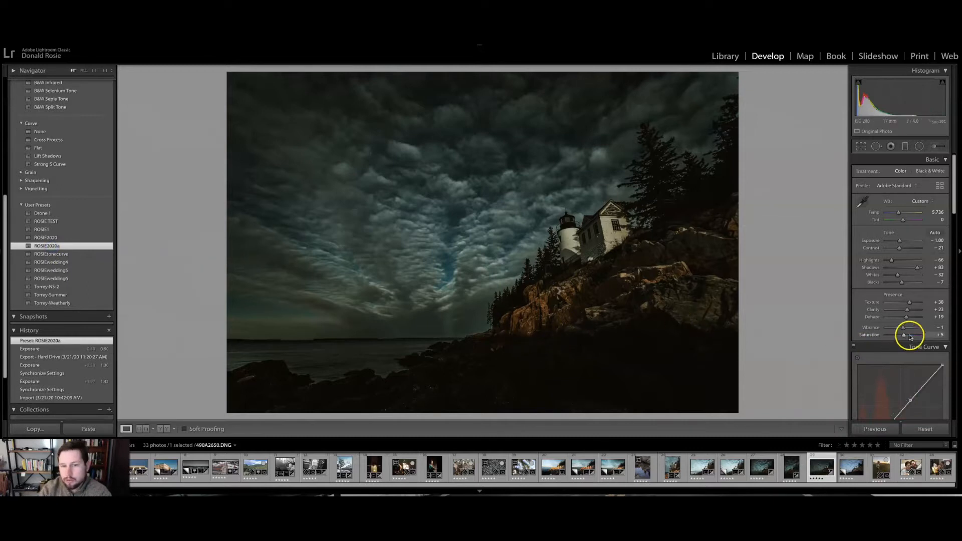
pyautogui.click(907, 241)
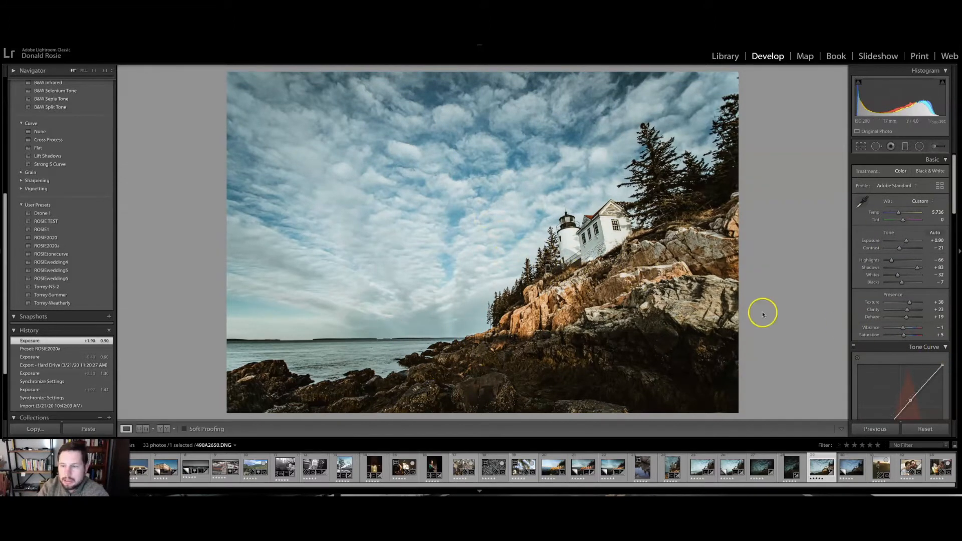
# - Compare the unedited virtual copy with the preset-edited lighthouse photo, ending on the unedited copy
pyautogui.click(851, 467)
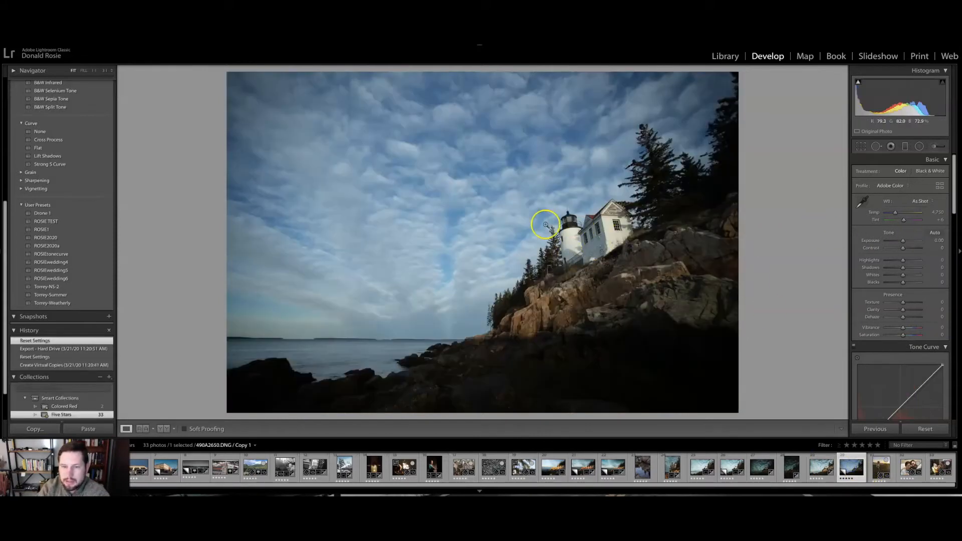
pyautogui.click(817, 473)
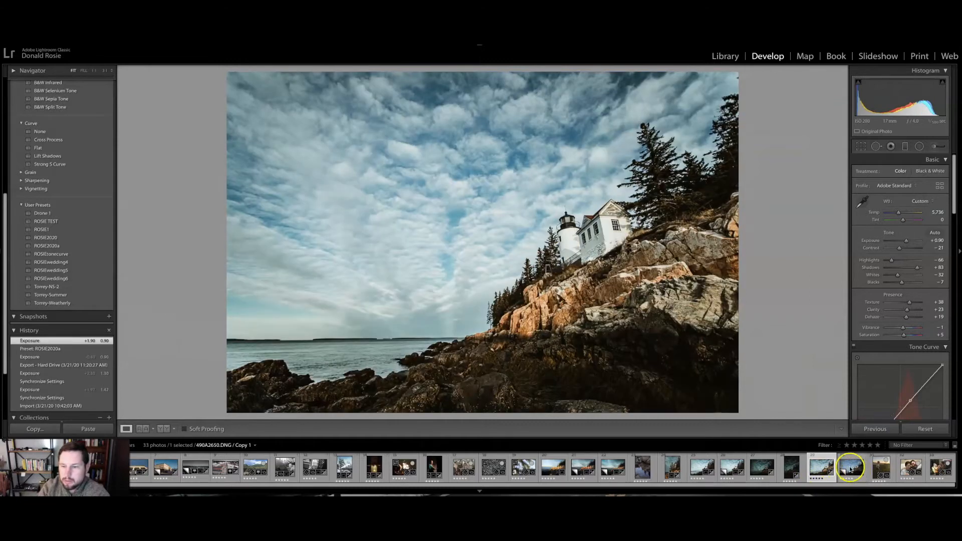
pyautogui.click(852, 464)
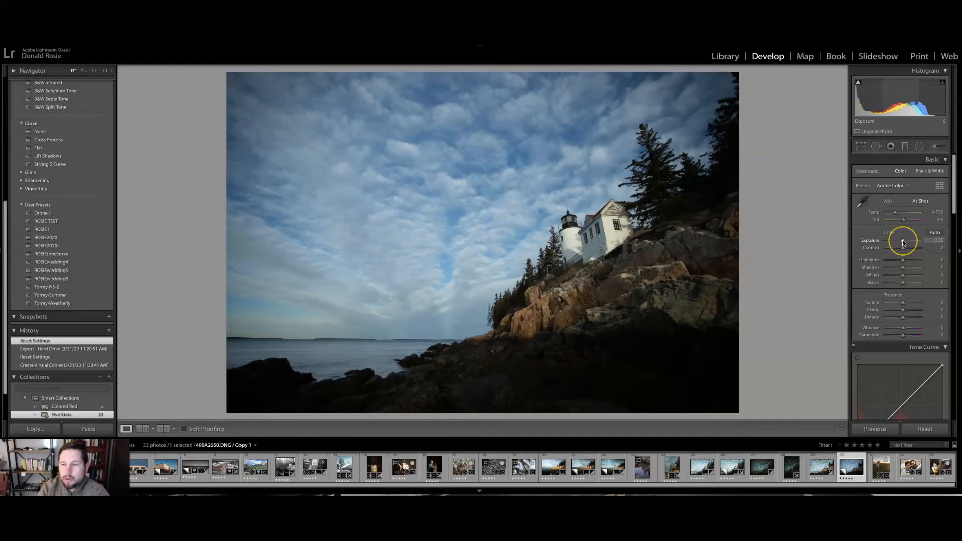
# - Adjust the unedited copy's basic settings: Exposure +0.35, Highlights −45, Shadows +73, Whites −31, Blacks −12 and Clarity +21
pyautogui.moveTo(903, 240); pyautogui.dragTo(862, 260)
pyautogui.click(896, 260)
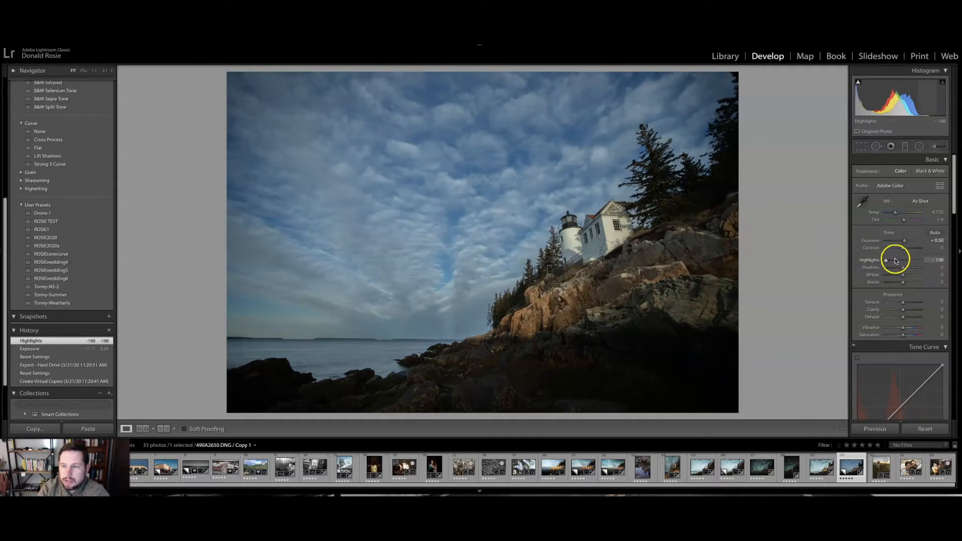
pyautogui.moveTo(905, 268); pyautogui.dragTo(914, 272)
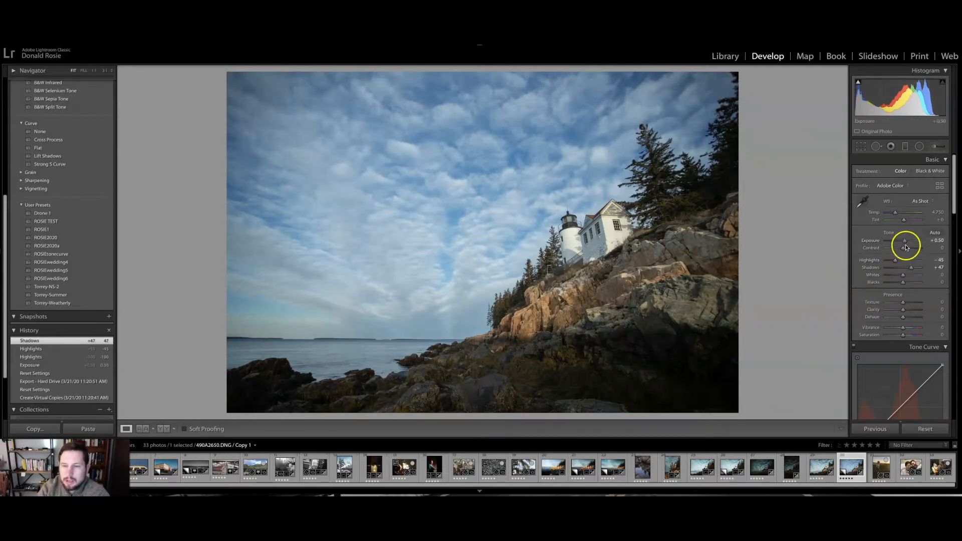
pyautogui.moveTo(911, 268); pyautogui.dragTo(907, 241)
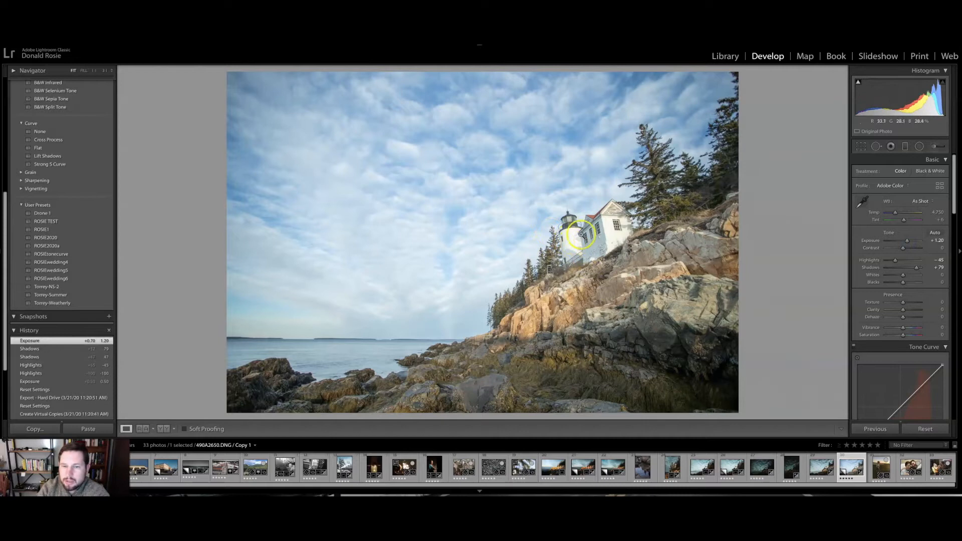
pyautogui.moveTo(902, 240); pyautogui.dragTo(903, 304)
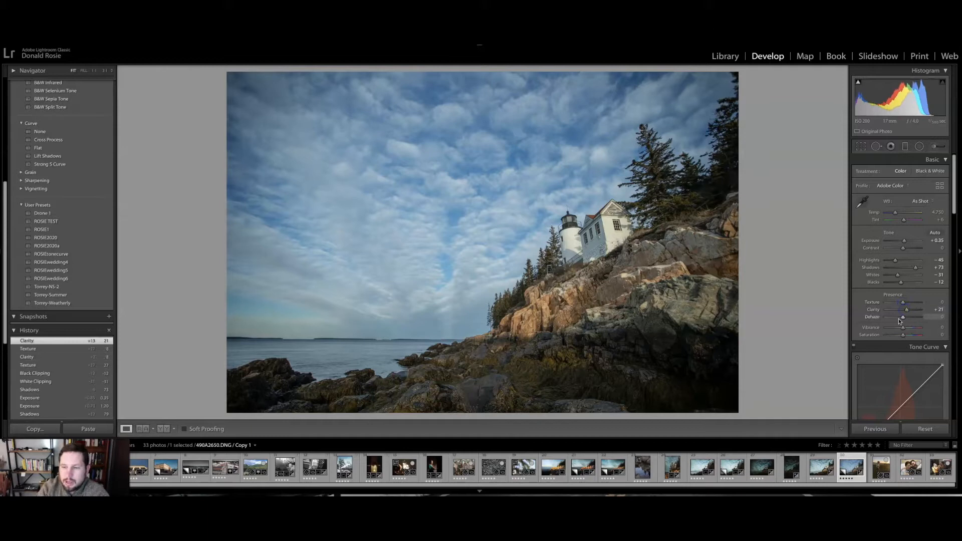
# - Set Dehaze to +16 and Clarity to +39, inspecting the rock detail up close
pyautogui.moveTo(904, 320); pyautogui.dragTo(906, 320)
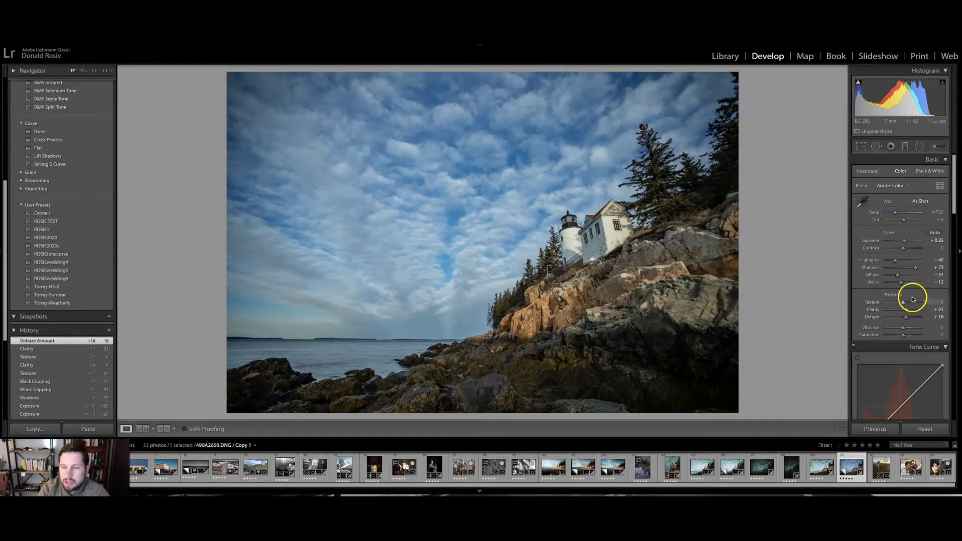
pyautogui.scroll(-1, 895, 311)
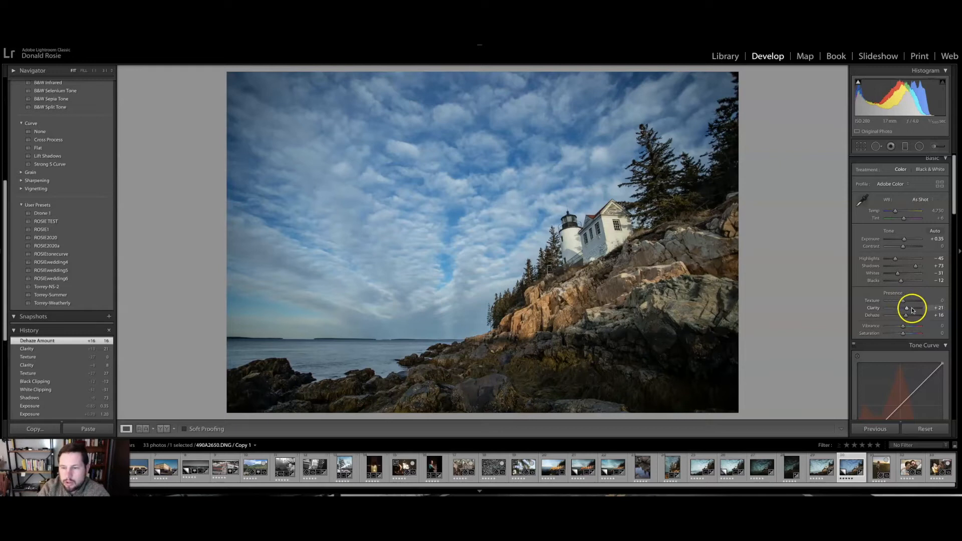
pyautogui.moveTo(912, 310); pyautogui.dragTo(925, 309)
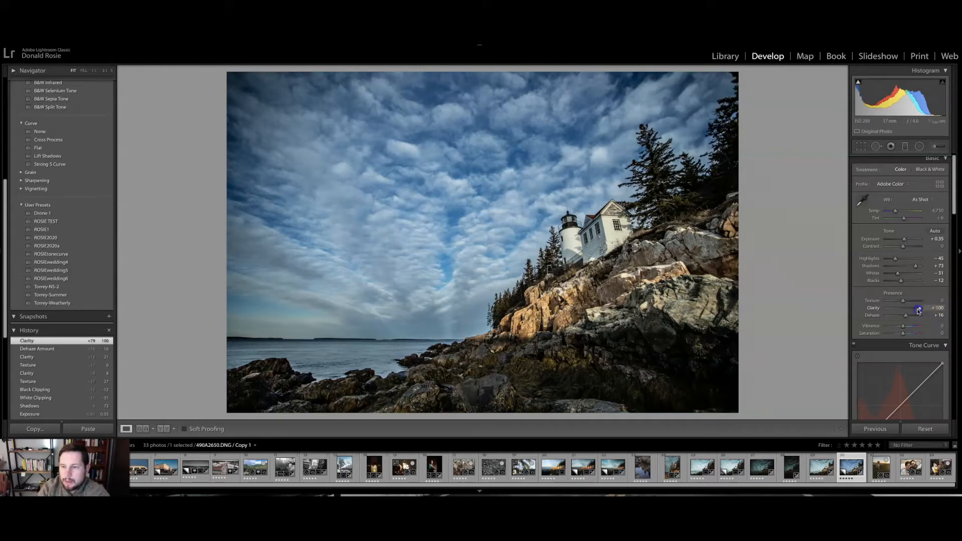
pyautogui.moveTo(919, 312); pyautogui.dragTo(907, 311)
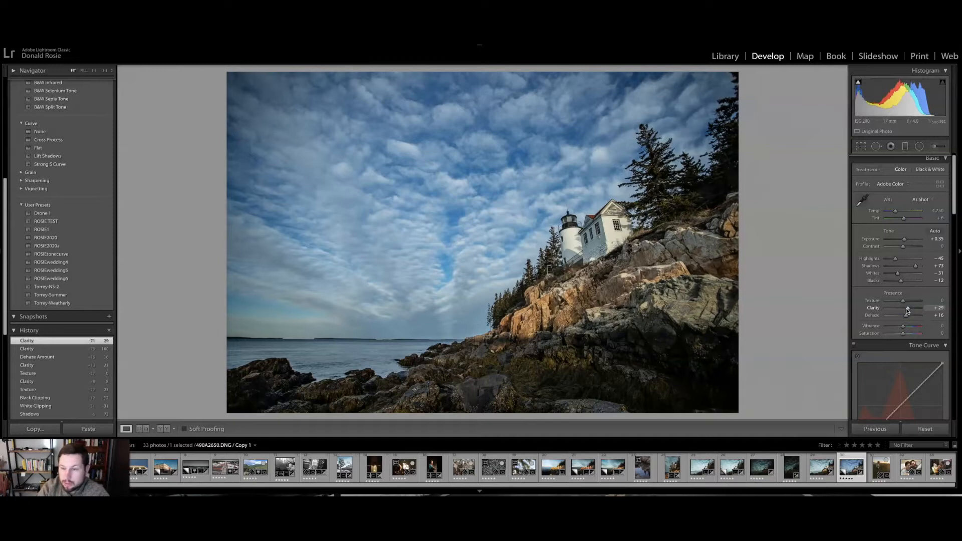
pyautogui.moveTo(905, 310); pyautogui.dragTo(911, 311)
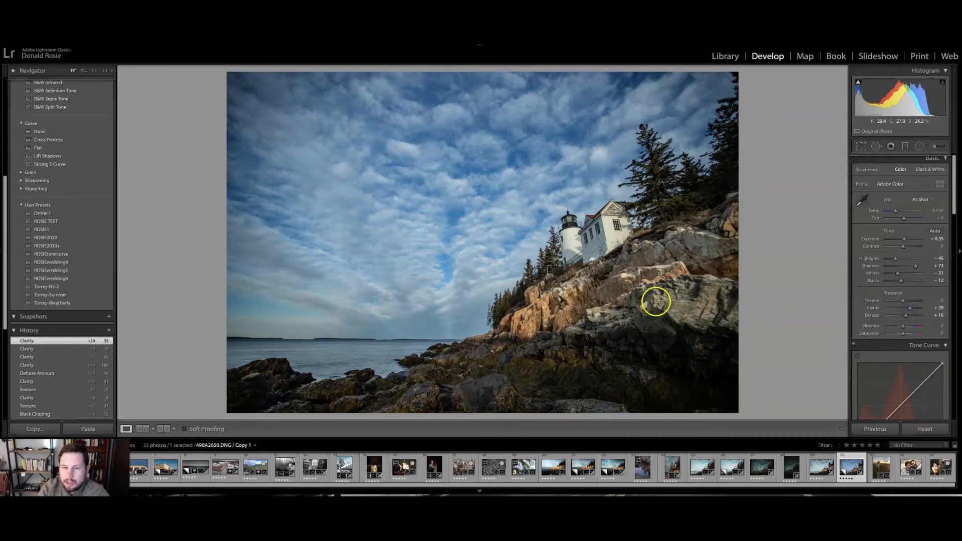
pyautogui.click(593, 324)
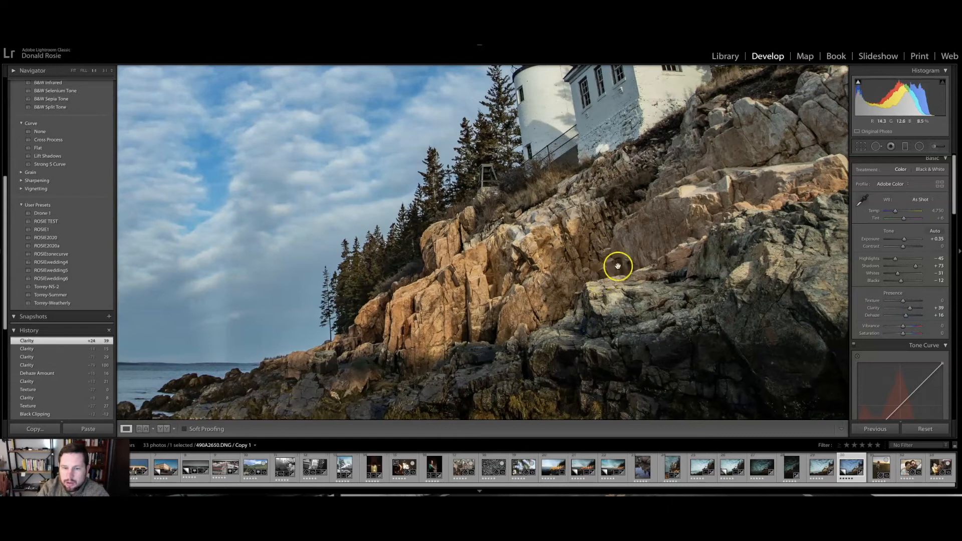
pyautogui.click(508, 295)
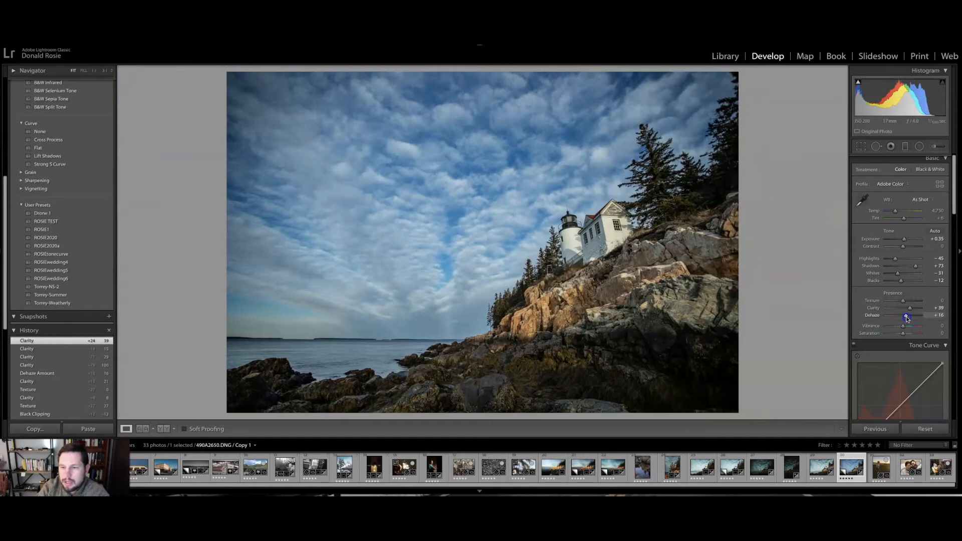
# - Refine Dehaze to +19 and reduce Saturation to −2
pyautogui.moveTo(908, 318); pyautogui.dragTo(904, 318)
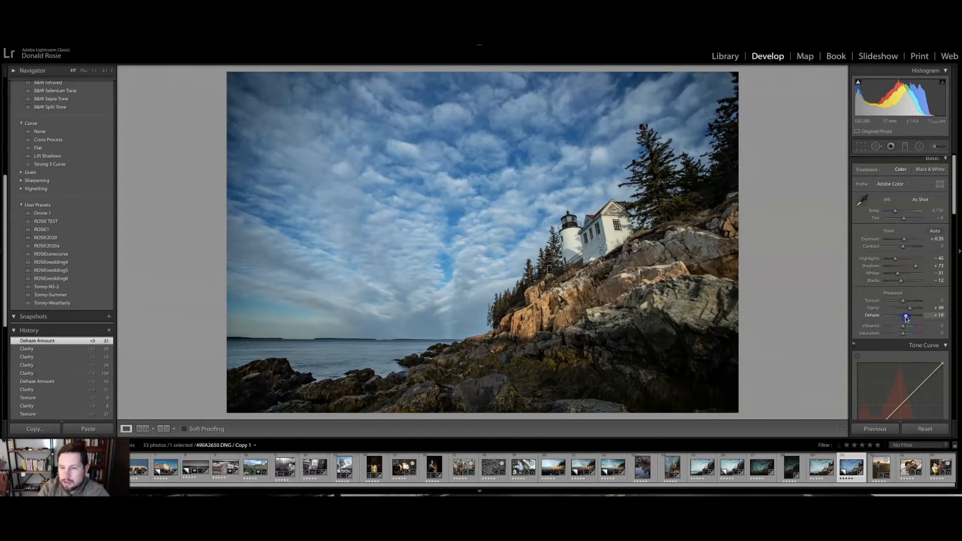
pyautogui.moveTo(909, 315)
pyautogui.mouseDown()
pyautogui.moveTo(919, 316)
pyautogui.moveTo(872, 319)
pyautogui.moveTo(907, 317)
pyautogui.mouseUp()
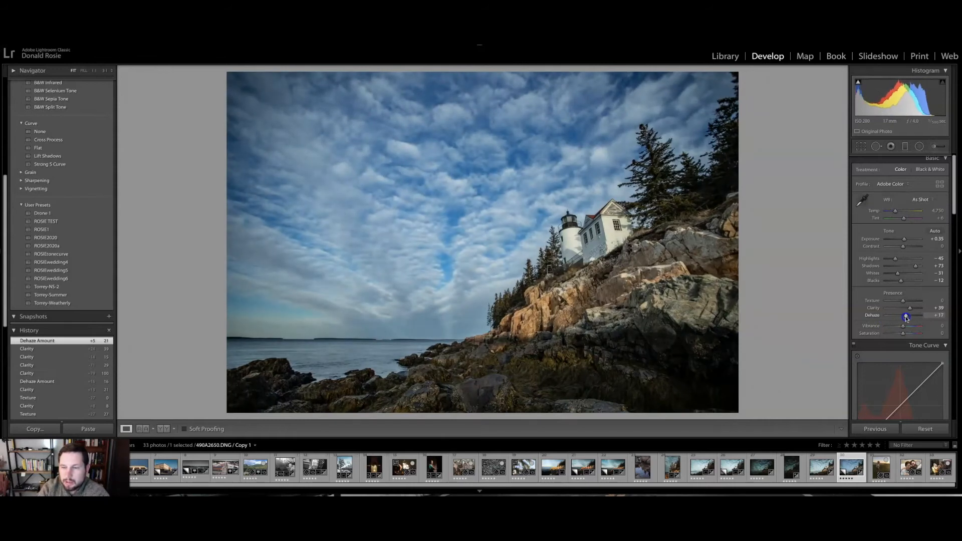
pyautogui.moveTo(906, 317)
pyautogui.mouseDown()
pyautogui.moveTo(892, 319)
pyautogui.moveTo(906, 318)
pyautogui.mouseUp()
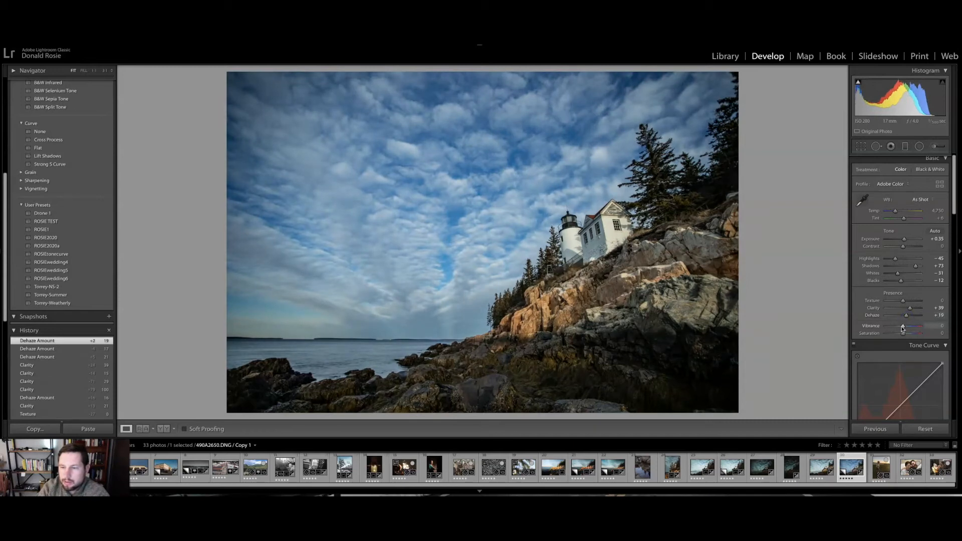
pyautogui.moveTo(902, 333); pyautogui.dragTo(903, 333)
# - Anchor the midtones of the red channel's tone curve and pull its shadows slightly down
pyautogui.scroll(-5, 881, 311)
pyautogui.scroll(-1, 886, 310)
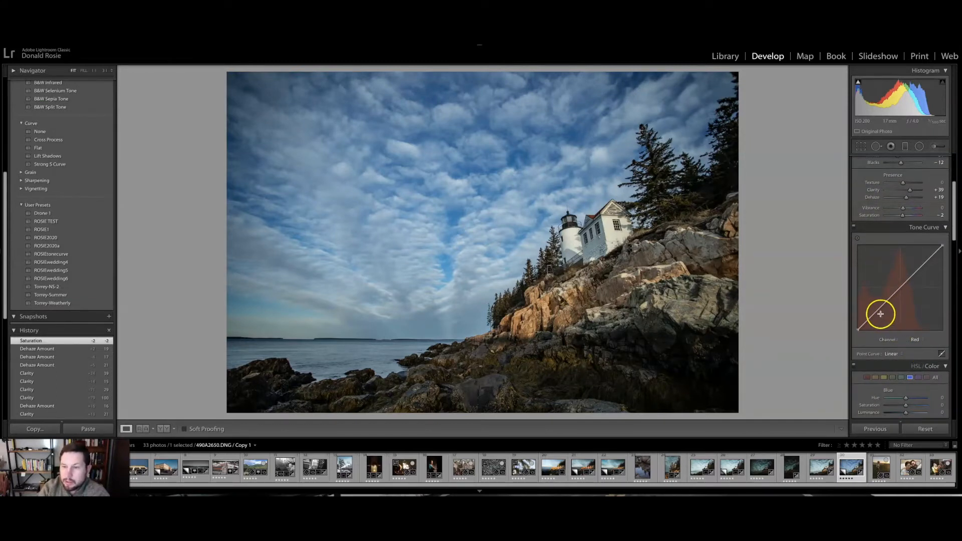
pyautogui.click(893, 297)
pyautogui.moveTo(878, 310); pyautogui.dragTo(879, 314)
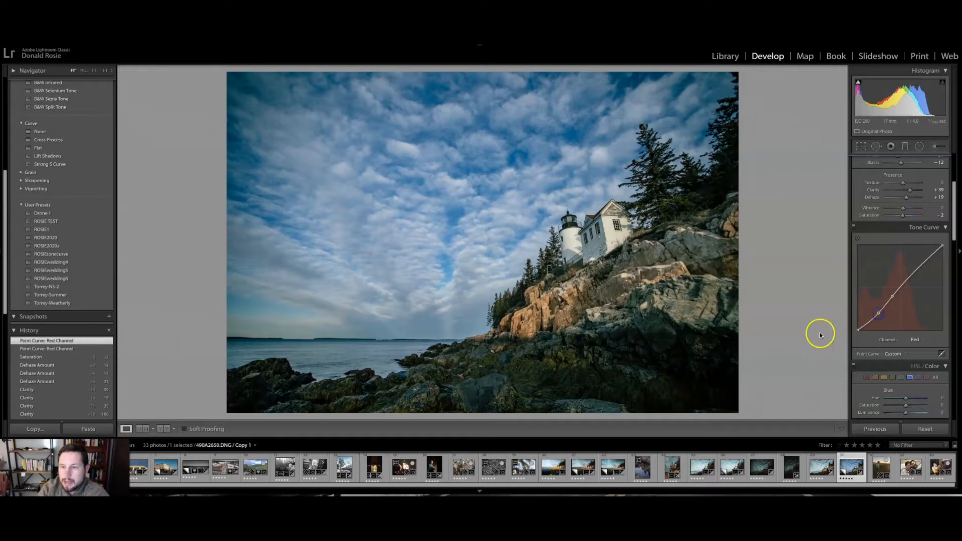
# - Anchor the green channel's tone curve at the midtones and lower its shadow point slightly
pyautogui.click(915, 340)
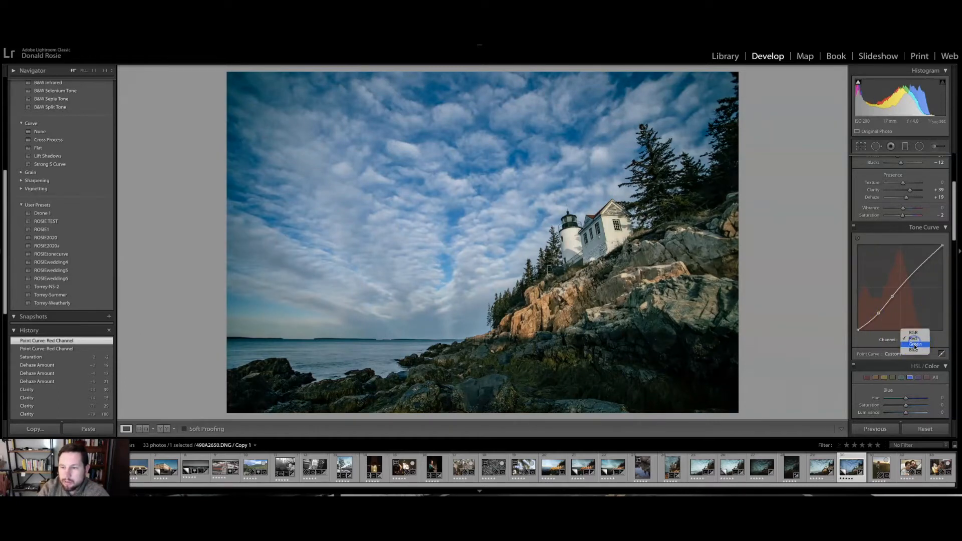
pyautogui.click(915, 344)
pyautogui.click(894, 296)
pyautogui.click(878, 310)
pyautogui.moveTo(880, 312); pyautogui.dragTo(880, 313)
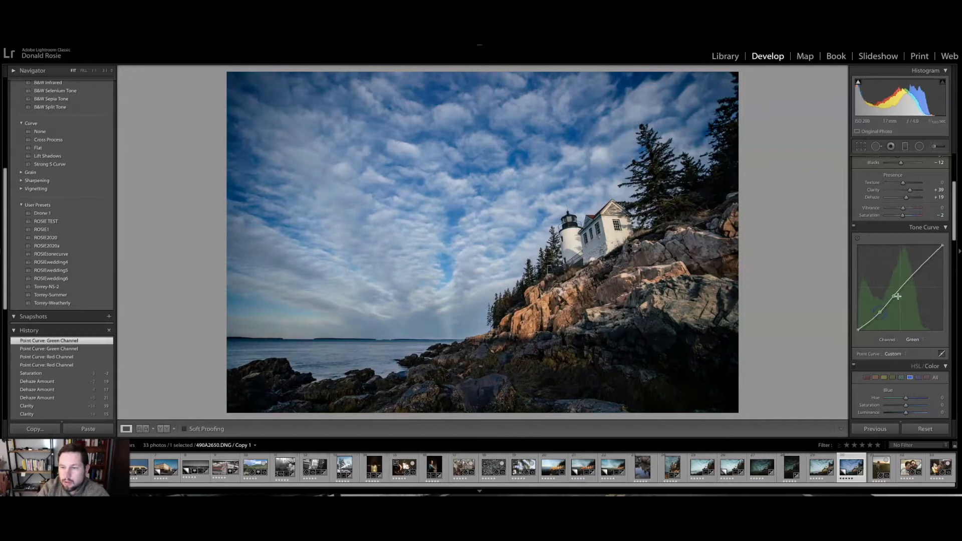
pyautogui.scroll(-1, 894, 326)
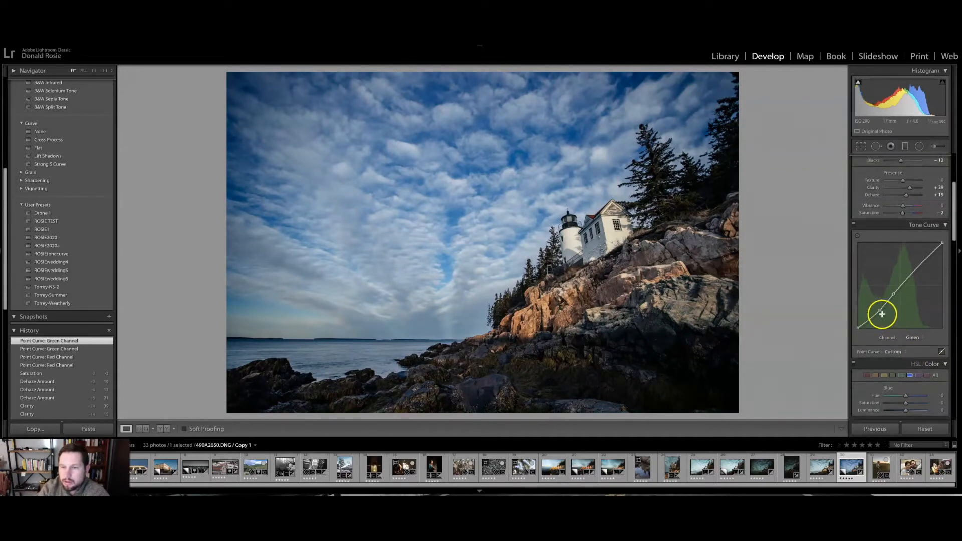
pyautogui.moveTo(880, 310); pyautogui.dragTo(881, 312)
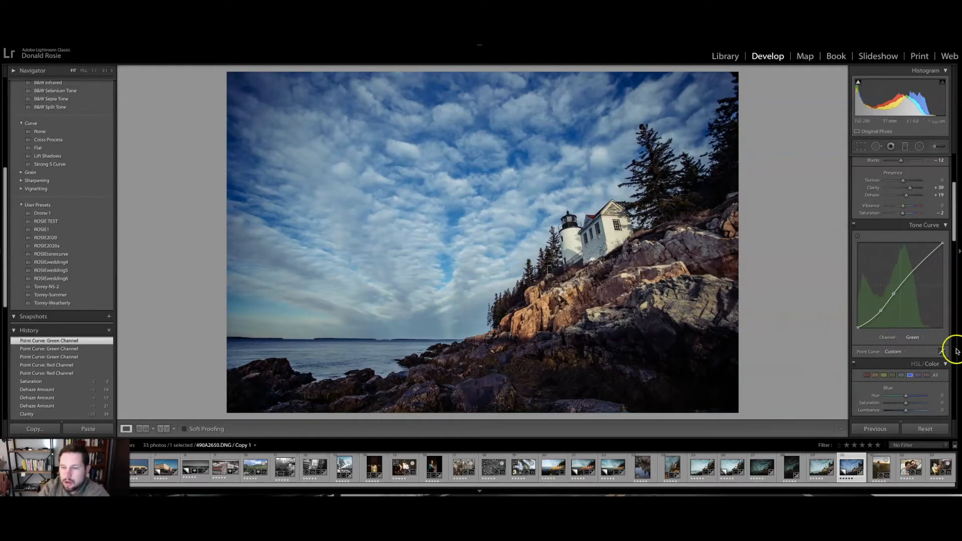
# - Shape the blue channel's tone curve with an anchored midtone point and a lowered shadow point
pyautogui.click(913, 338)
pyautogui.click(910, 346)
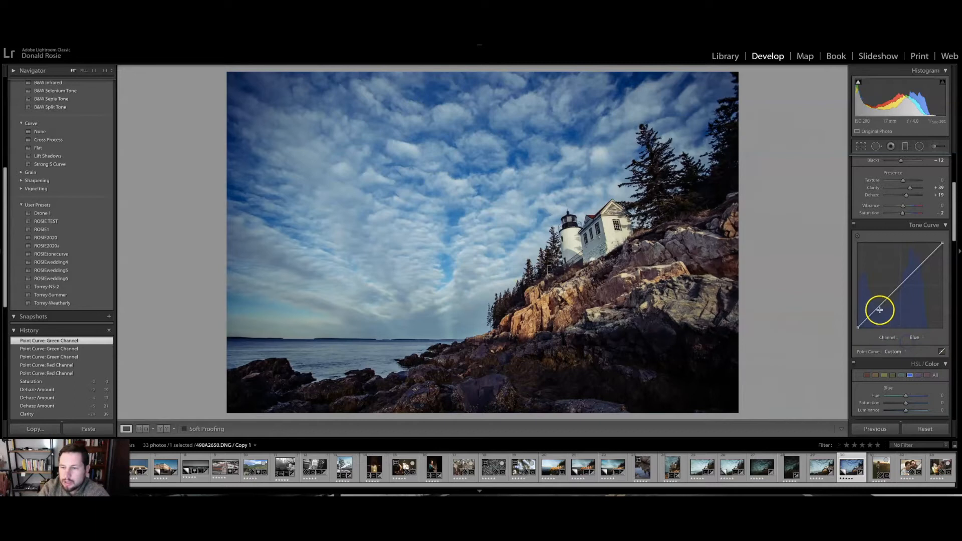
pyautogui.click(895, 291)
pyautogui.moveTo(877, 310); pyautogui.dragTo(878, 315)
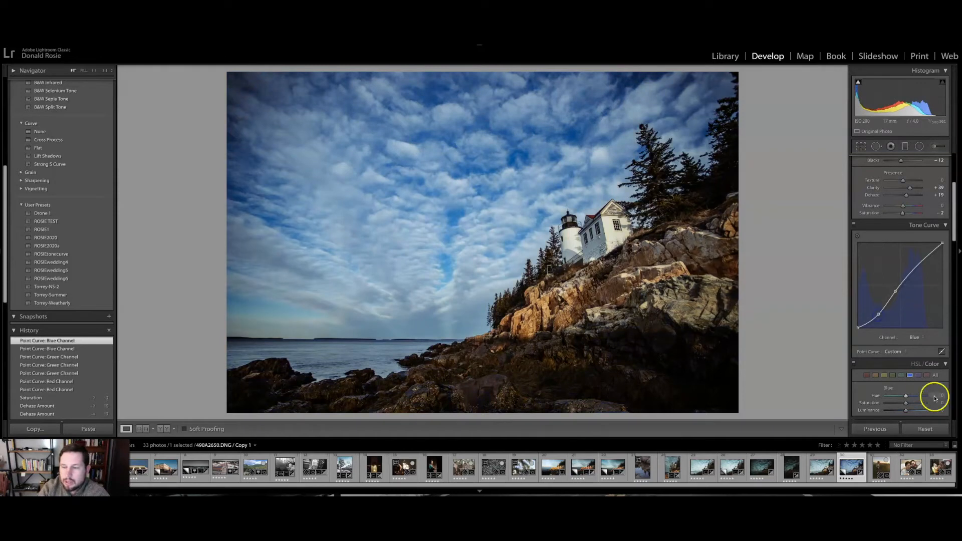
pyautogui.scroll(-2, 885, 386)
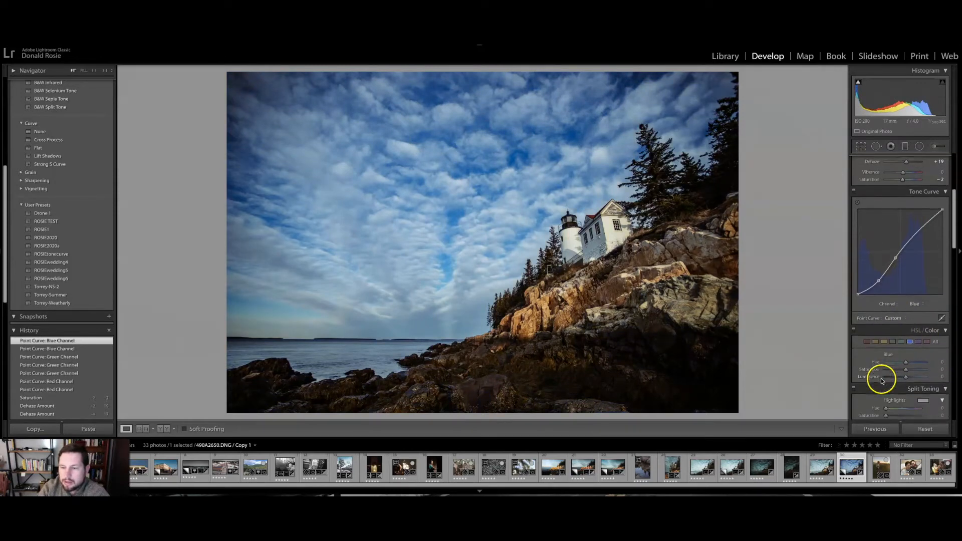
# - Adjust the blue color range to Hue −7, Saturation −22 and Luminance +1
pyautogui.scroll(-1, 918, 345)
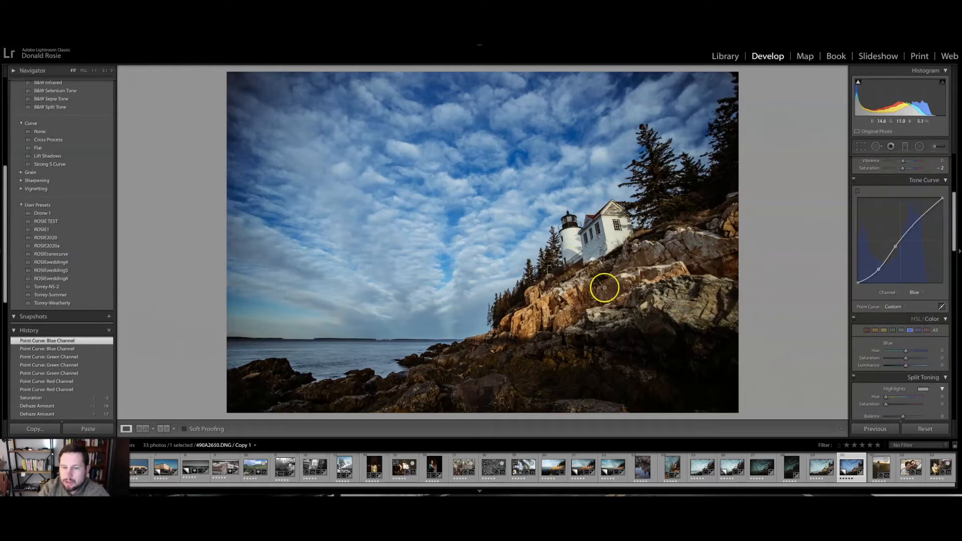
pyautogui.scroll(-1, 905, 352)
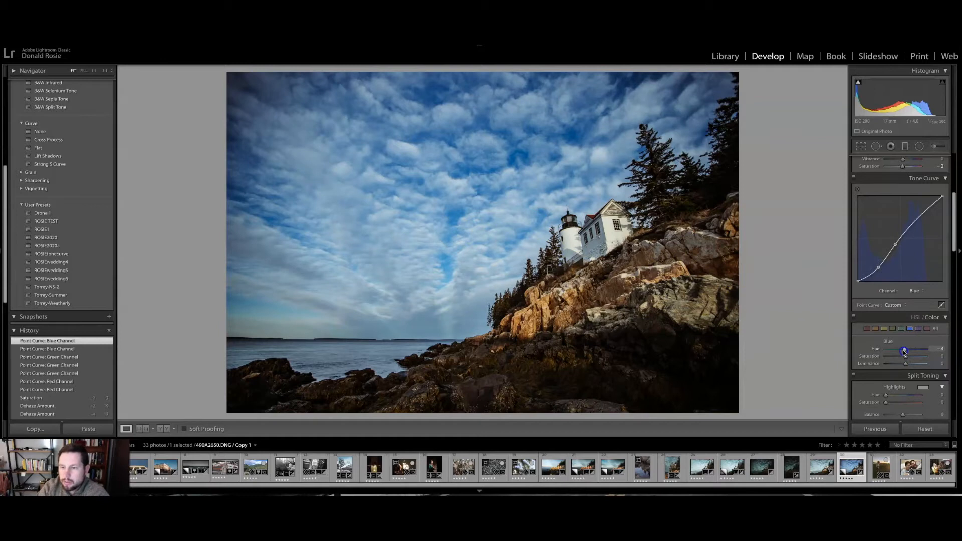
pyautogui.scroll(-3, 904, 352)
pyautogui.click(905, 351)
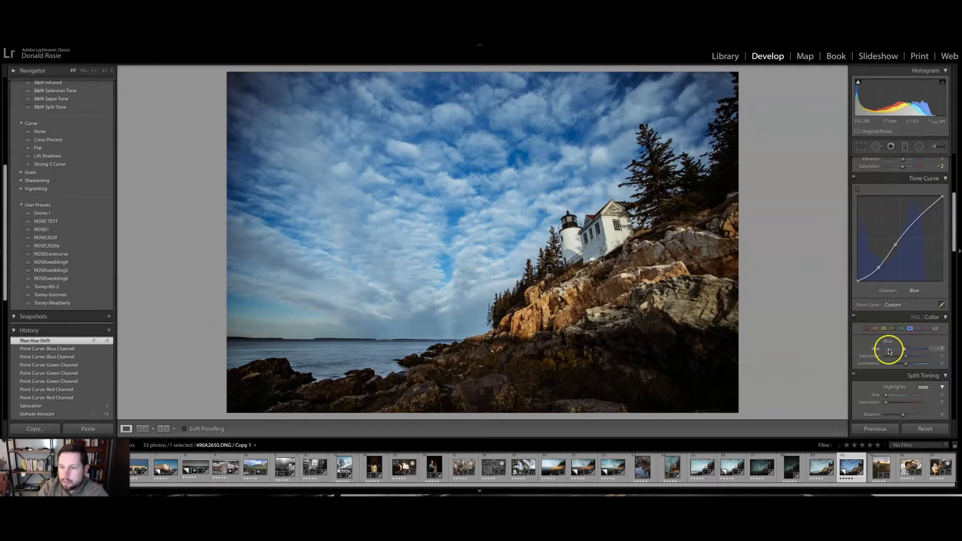
pyautogui.scroll(-1, 906, 357)
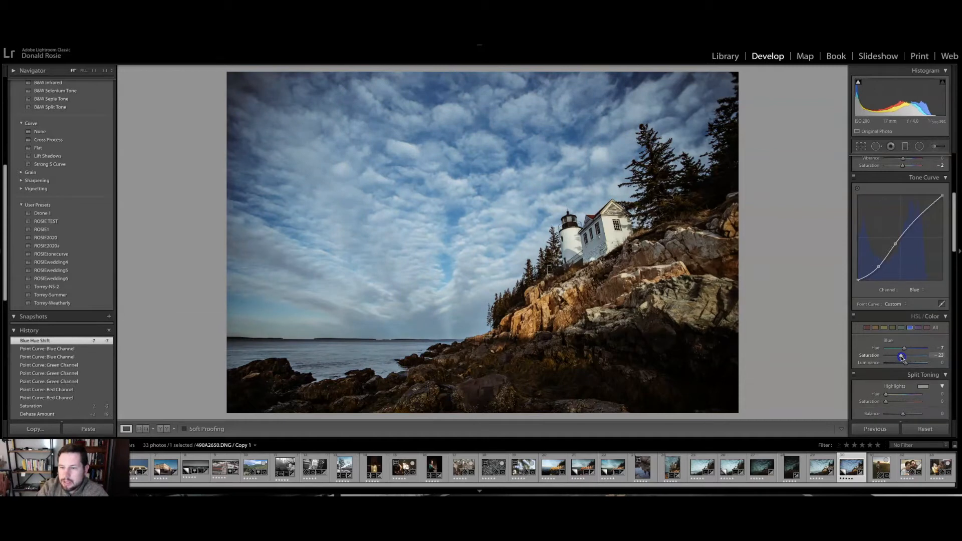
pyautogui.moveTo(907, 365)
pyautogui.mouseDown()
pyautogui.moveTo(896, 357)
pyautogui.moveTo(928, 354)
pyautogui.moveTo(886, 356)
pyautogui.moveTo(911, 357)
pyautogui.moveTo(897, 353)
pyautogui.mouseUp()
# - Lower the saturation of purple to −51 and of magenta to −43
pyautogui.click(918, 328)
pyautogui.click(927, 328)
pyautogui.click(898, 357)
pyautogui.click(919, 328)
pyautogui.click(898, 362)
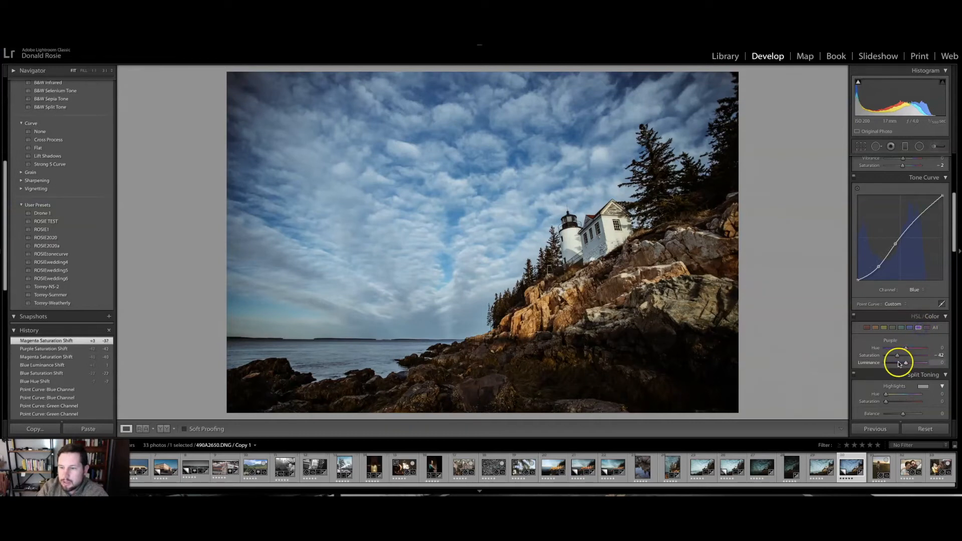
pyautogui.moveTo(902, 357); pyautogui.dragTo(895, 356)
pyautogui.click(927, 327)
pyautogui.click(906, 354)
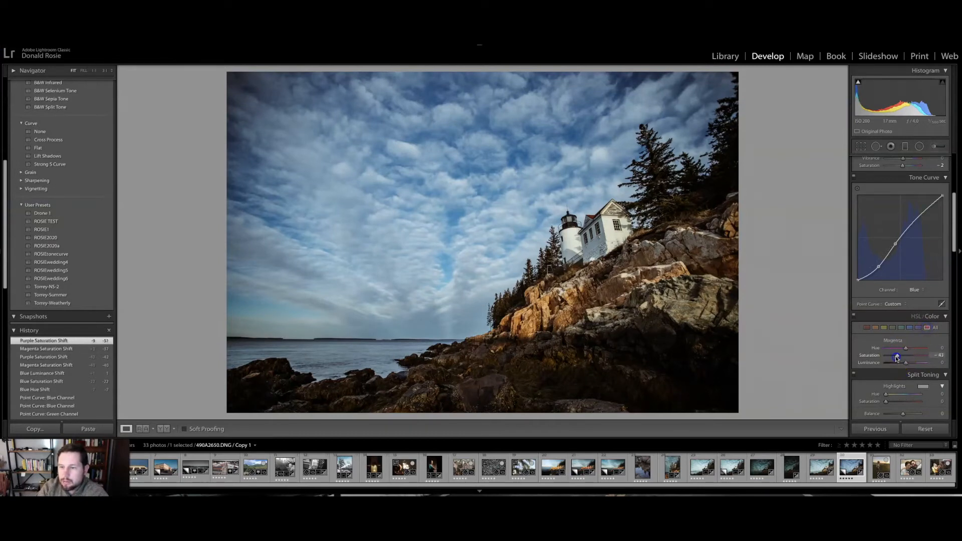
# - Test the aqua saturation at +100 to find the affected areas, and settle it at −28
pyautogui.click(900, 328)
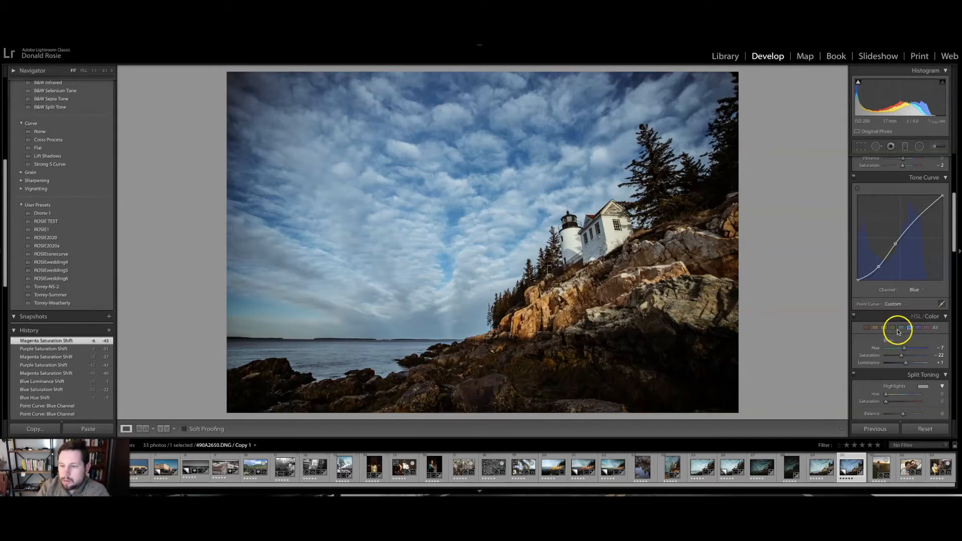
pyautogui.moveTo(903, 356); pyautogui.dragTo(951, 356)
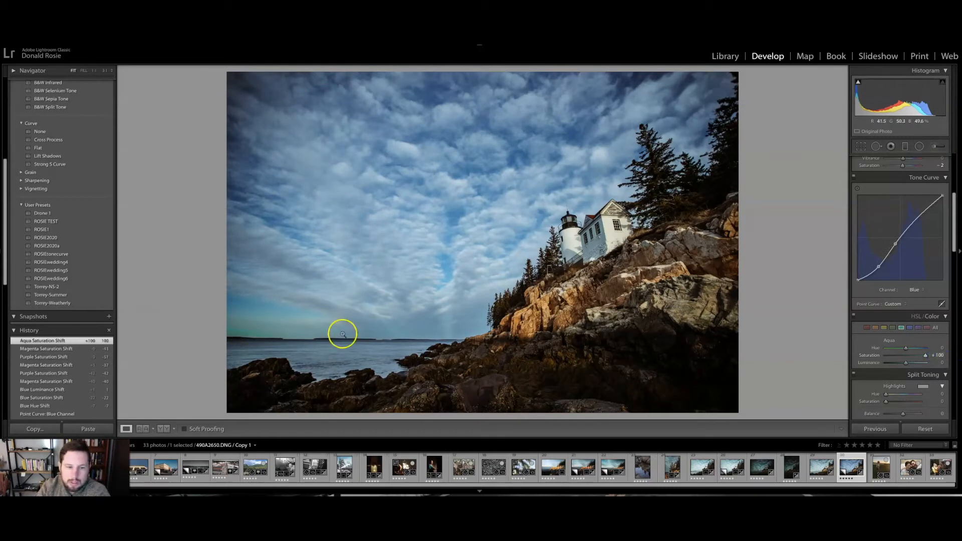
pyautogui.moveTo(922, 356)
pyautogui.mouseDown()
pyautogui.moveTo(885, 356)
pyautogui.moveTo(917, 353)
pyautogui.mouseUp()
pyautogui.moveTo(918, 354)
pyautogui.mouseDown()
pyautogui.moveTo(943, 357)
pyautogui.moveTo(887, 356)
pyautogui.moveTo(908, 358)
pyautogui.mouseUp()
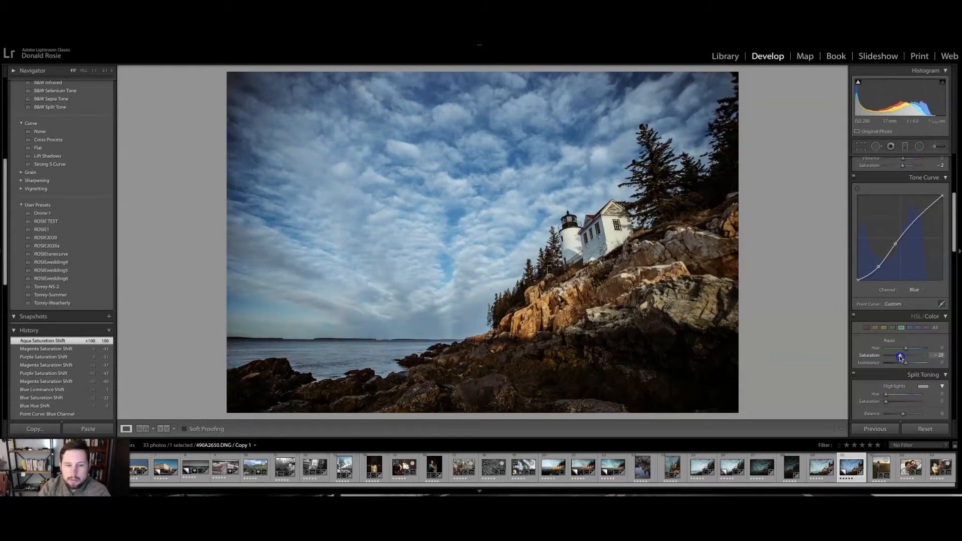
pyautogui.moveTo(901, 357); pyautogui.dragTo(900, 357)
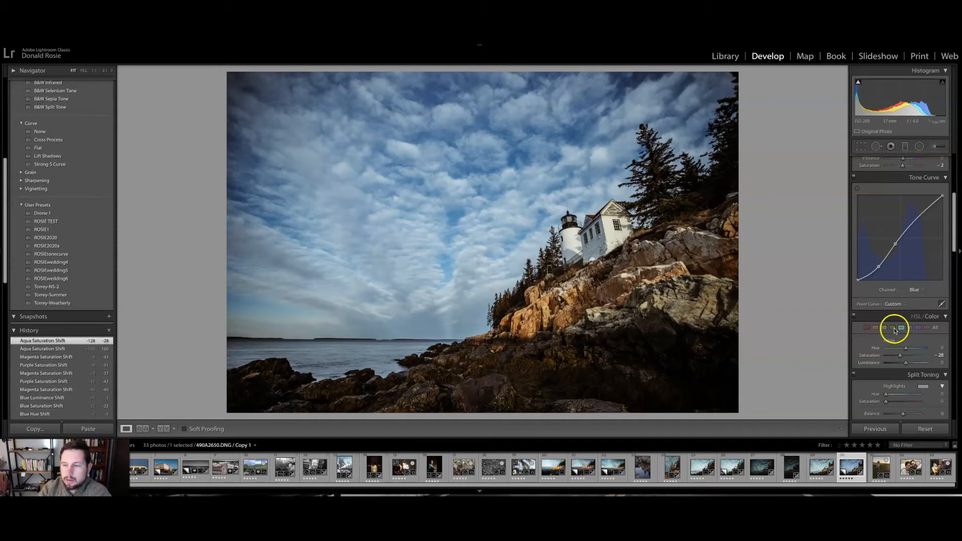
# - Test the green saturation at +100, and settle it at −45
pyautogui.moveTo(904, 355); pyautogui.dragTo(845, 357)
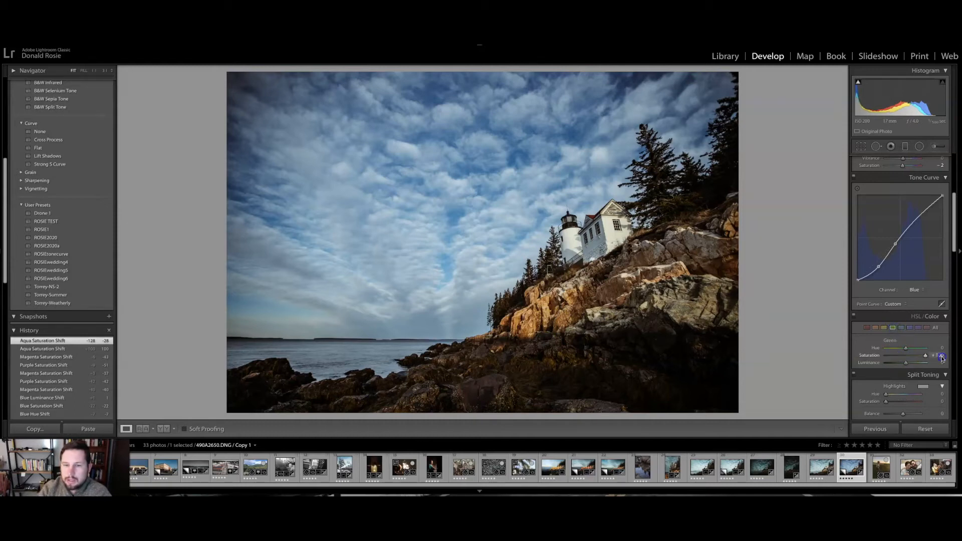
pyautogui.moveTo(925, 355); pyautogui.dragTo(928, 348)
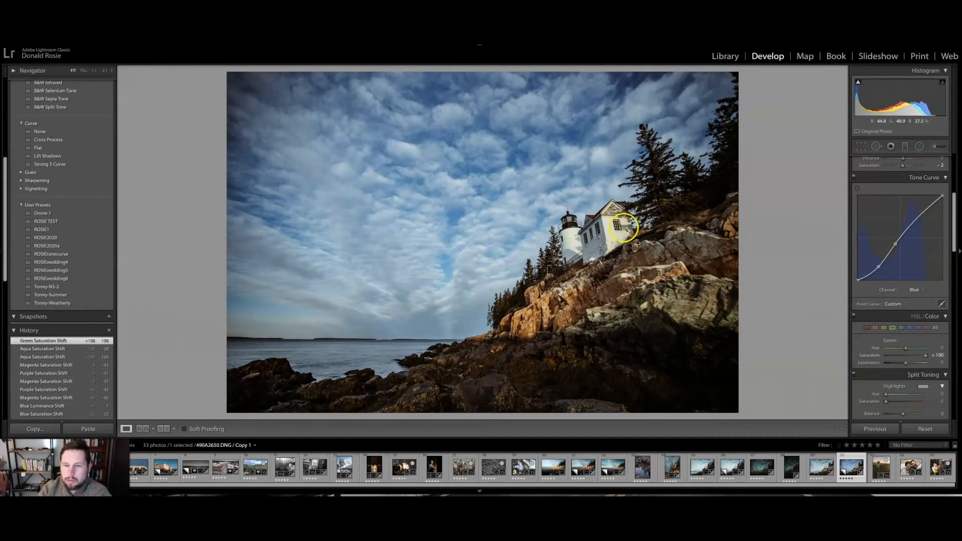
pyautogui.moveTo(894, 354); pyautogui.dragTo(897, 357)
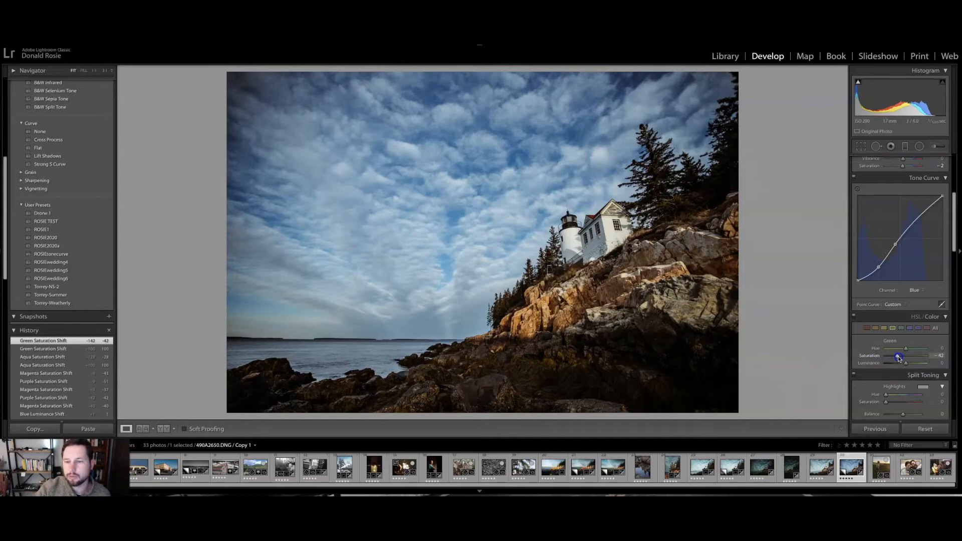
pyautogui.moveTo(898, 357); pyautogui.dragTo(896, 357)
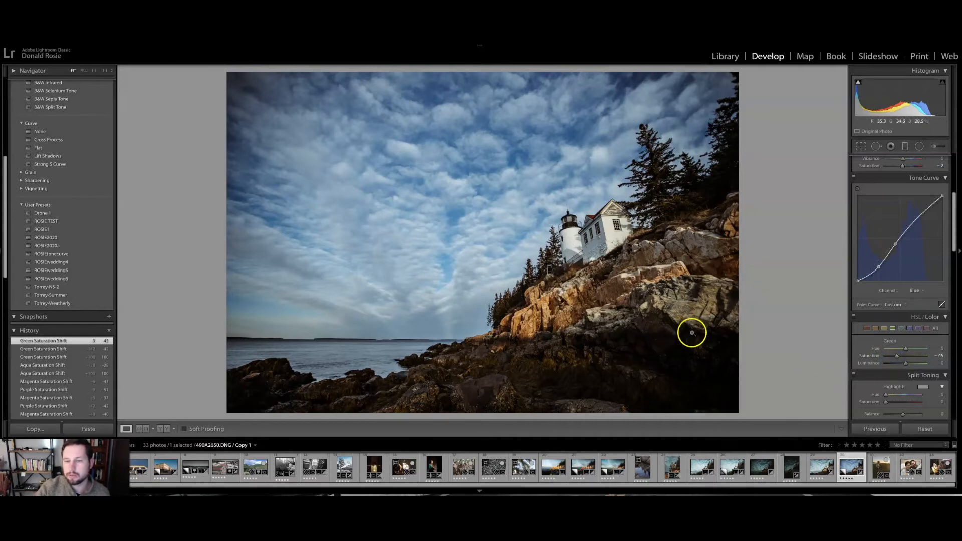
# - Reduce the yellow saturation to −33 and shift the orange hue to −12
pyautogui.click(884, 328)
pyautogui.moveTo(904, 356); pyautogui.dragTo(899, 357)
pyautogui.click(875, 327)
pyautogui.click(906, 356)
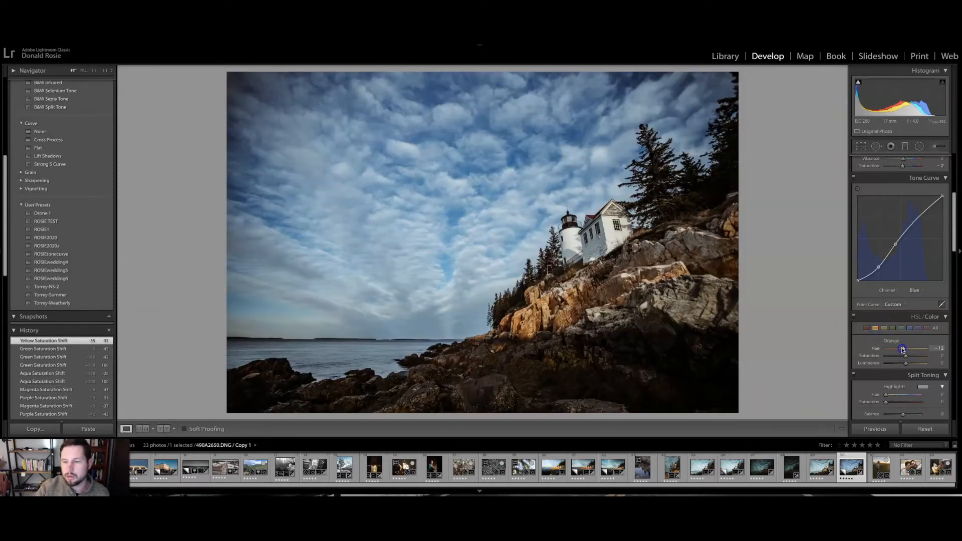
pyautogui.moveTo(902, 349); pyautogui.dragTo(902, 349)
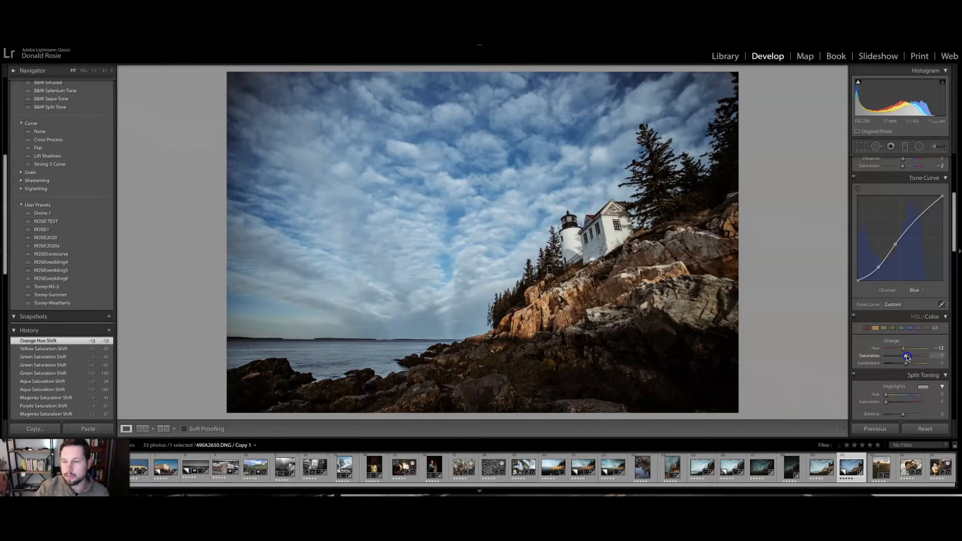
# - Set the orange range to Saturation +1 and Luminance +12, testing the luminance at +100 on the way
pyautogui.moveTo(907, 357); pyautogui.dragTo(898, 365)
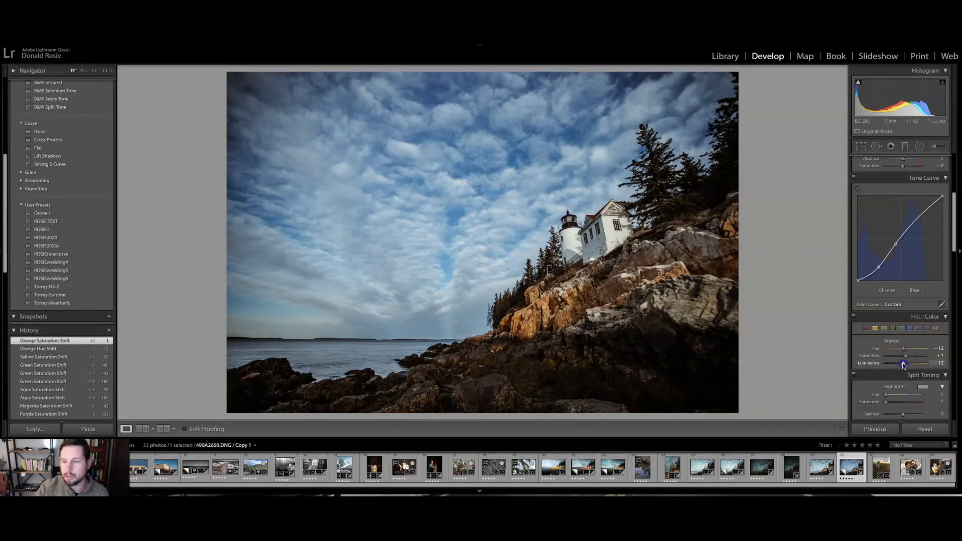
pyautogui.moveTo(916, 365)
pyautogui.mouseDown()
pyautogui.moveTo(926, 364)
pyautogui.moveTo(859, 365)
pyautogui.moveTo(933, 359)
pyautogui.mouseUp()
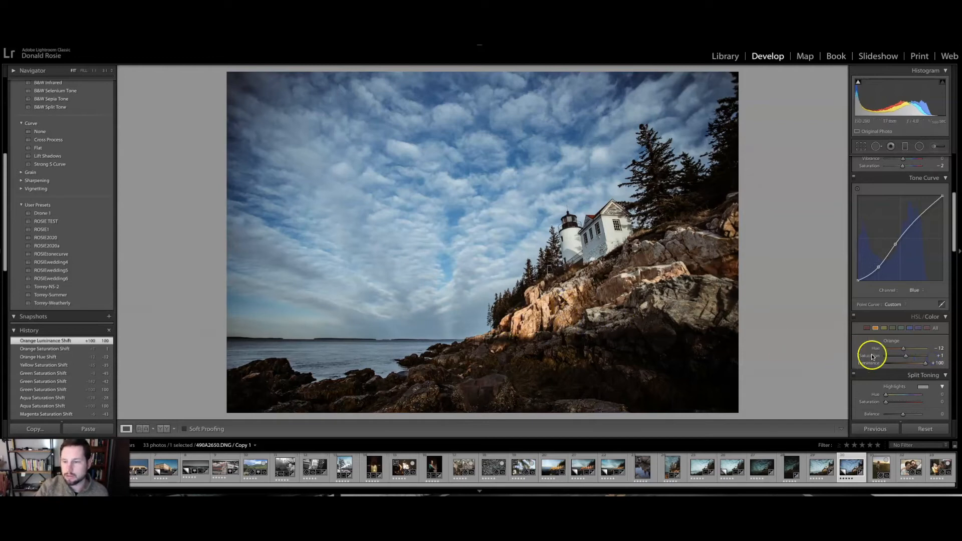
pyautogui.click(908, 364)
pyautogui.moveTo(905, 365); pyautogui.dragTo(900, 358)
# - Adjust the red color range to Saturation −34, Hue +5 and Luminance +2
pyautogui.click(867, 328)
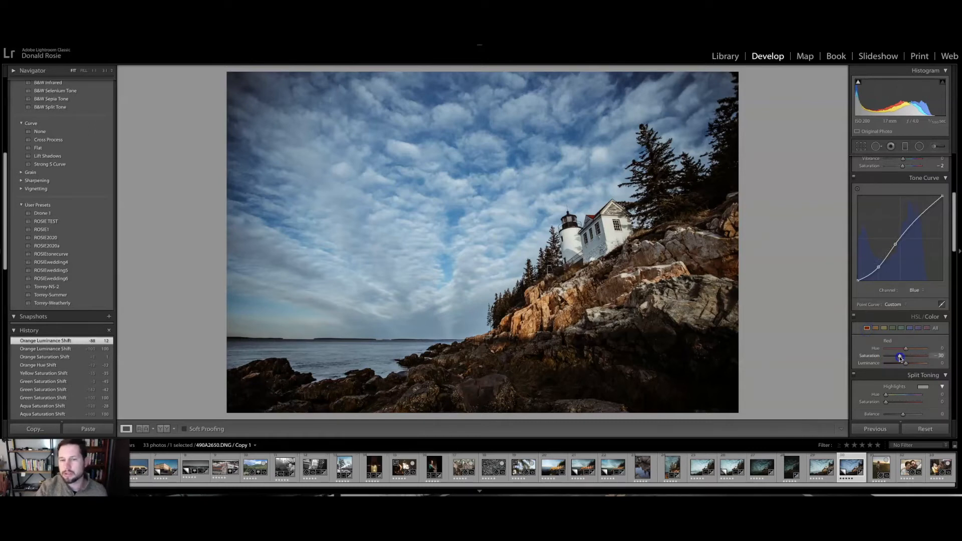
pyautogui.moveTo(900, 358); pyautogui.dragTo(899, 357)
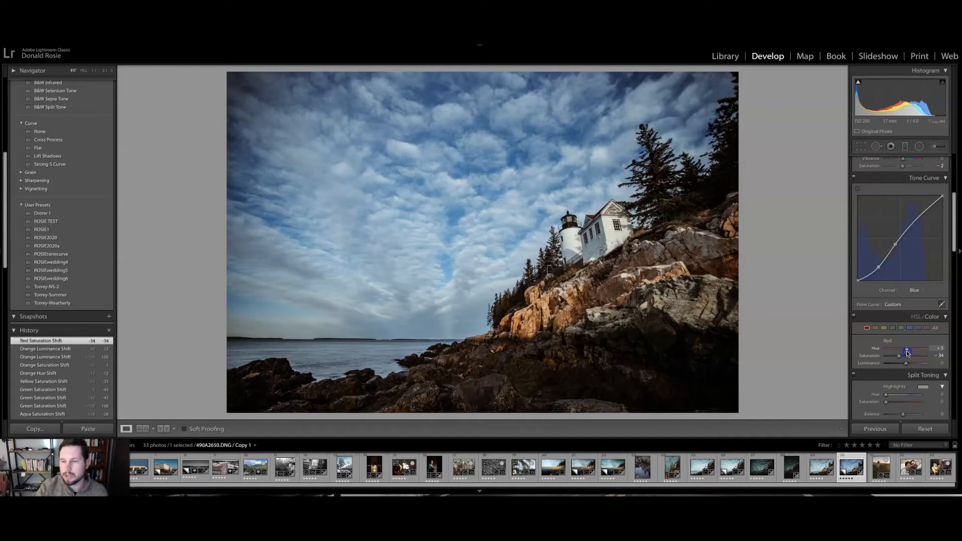
pyautogui.moveTo(908, 353); pyautogui.dragTo(907, 350)
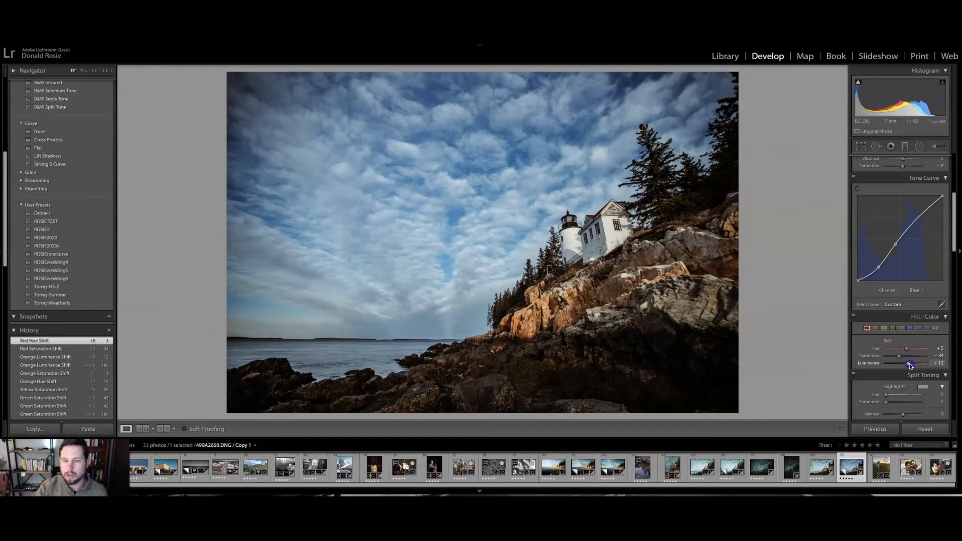
pyautogui.moveTo(910, 367)
pyautogui.mouseDown()
pyautogui.moveTo(885, 364)
pyautogui.moveTo(908, 365)
pyautogui.mouseUp()
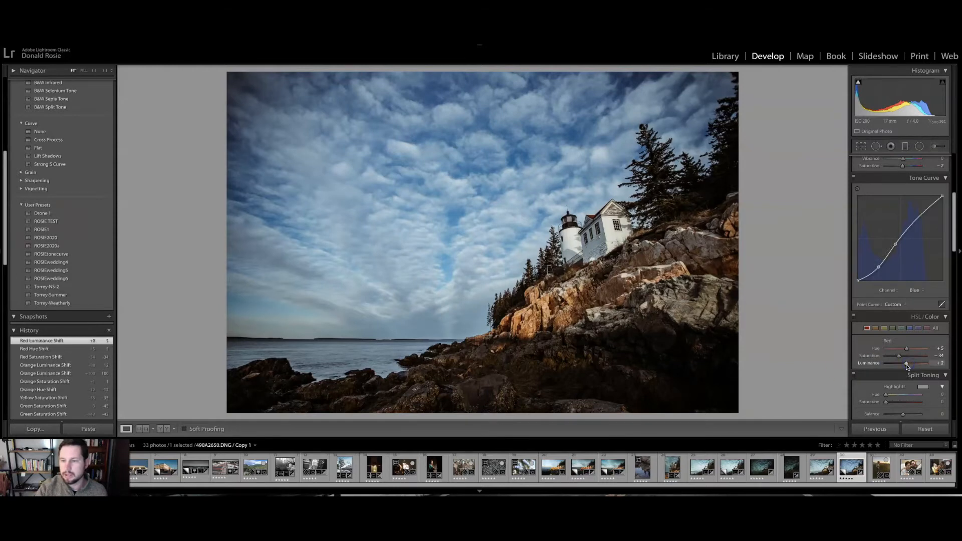
# - Try a split-toning highlight tint of hue 191 at saturation 16, and reset the highlight saturation to 0
pyautogui.scroll(-3, 909, 329)
pyautogui.scroll(-3, 885, 317)
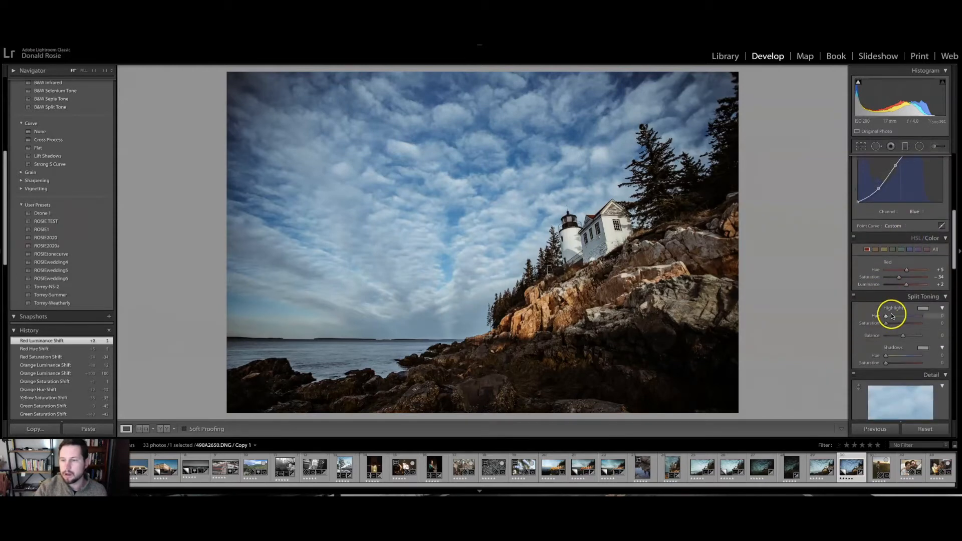
pyautogui.click(924, 310)
pyautogui.moveTo(813, 323); pyautogui.dragTo(839, 333)
pyautogui.click(826, 268)
pyautogui.moveTo(894, 327)
pyautogui.mouseDown()
pyautogui.moveTo(941, 327)
pyautogui.moveTo(885, 323)
pyautogui.moveTo(861, 333)
pyautogui.moveTo(887, 316)
pyautogui.mouseUp()
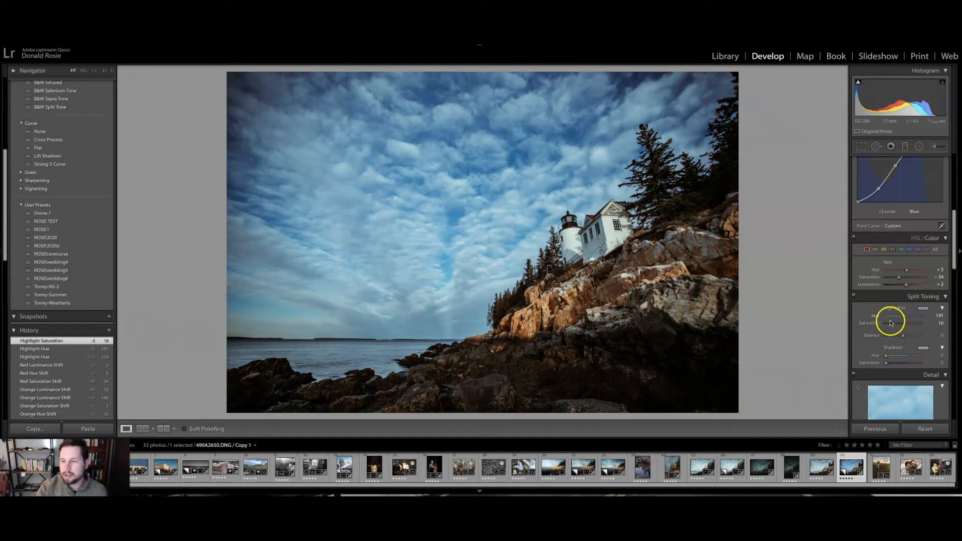
pyautogui.doubleClick(893, 323)
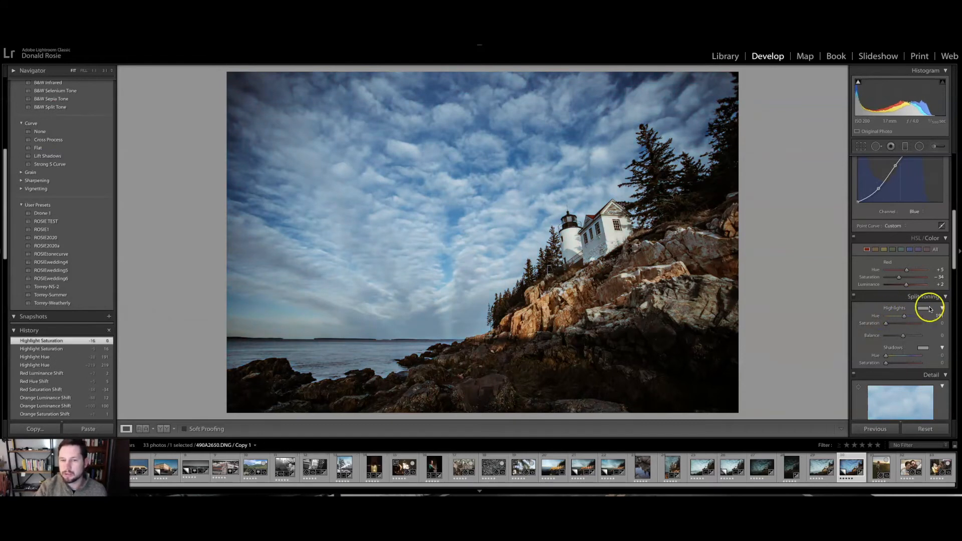
# - Tint the split-toning shadows a warm orange with Hue 36 and Saturation 15
pyautogui.click(925, 350)
pyautogui.moveTo(776, 377); pyautogui.dragTo(771, 379)
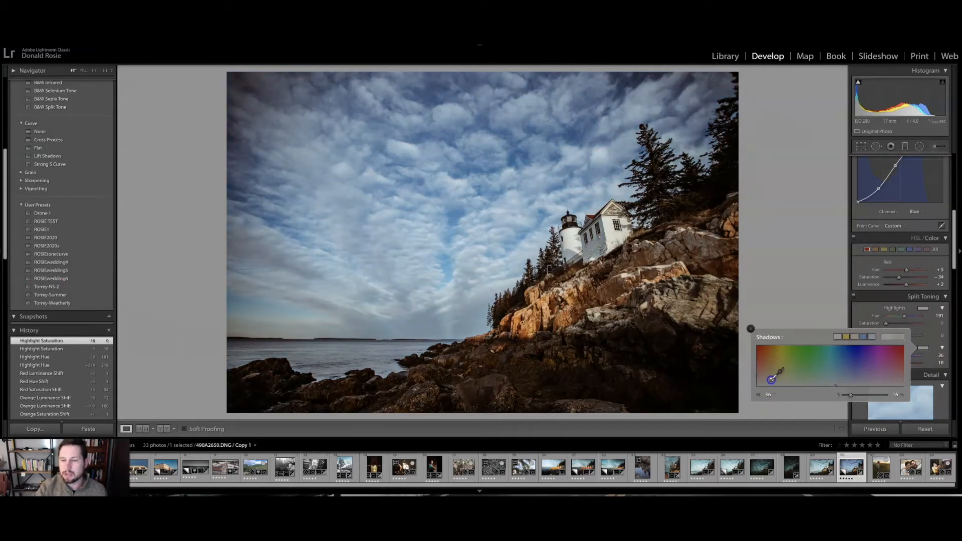
pyautogui.click(803, 311)
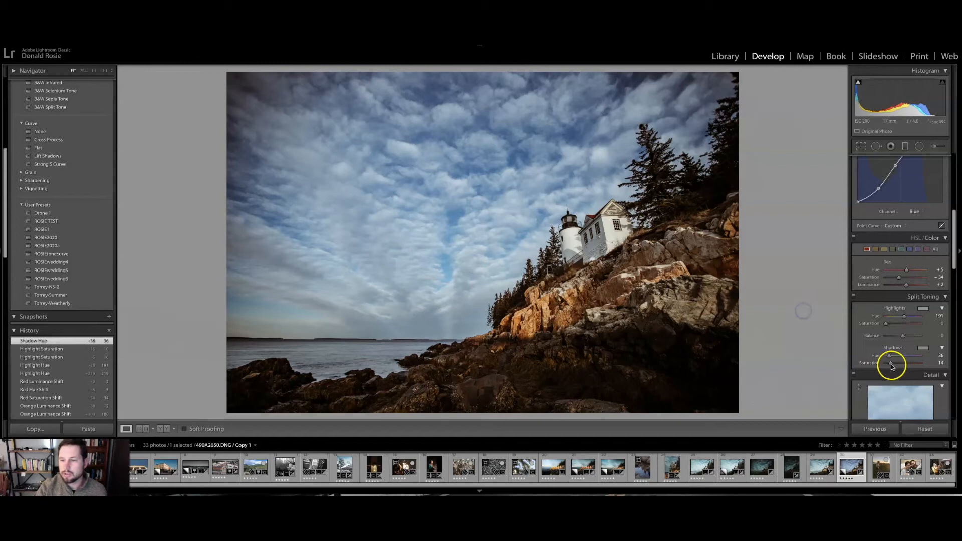
pyautogui.moveTo(891, 364)
pyautogui.mouseDown()
pyautogui.moveTo(861, 366)
pyautogui.moveTo(926, 365)
pyautogui.moveTo(883, 366)
pyautogui.moveTo(916, 366)
pyautogui.moveTo(895, 366)
pyautogui.mouseUp()
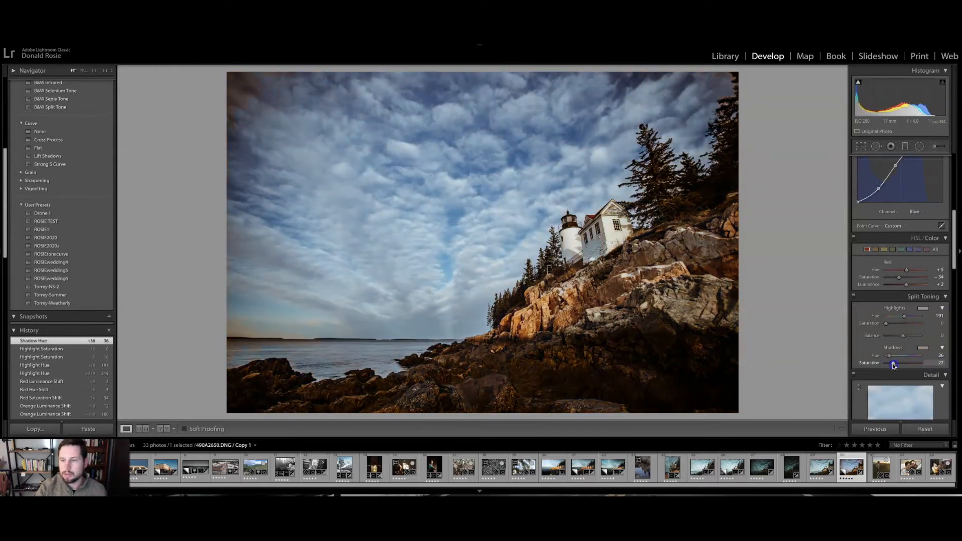
pyautogui.moveTo(889, 364); pyautogui.dragTo(891, 364)
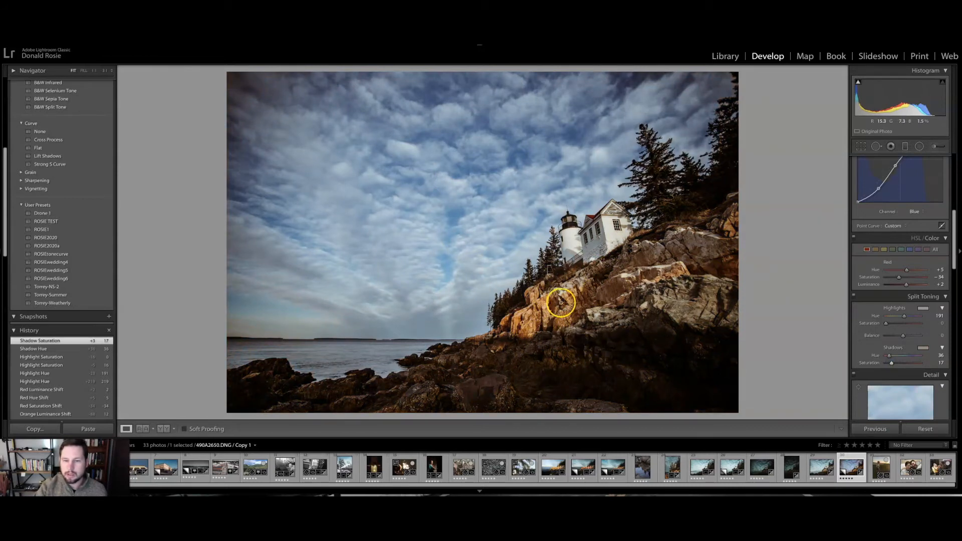
pyautogui.moveTo(892, 363); pyautogui.dragTo(893, 365)
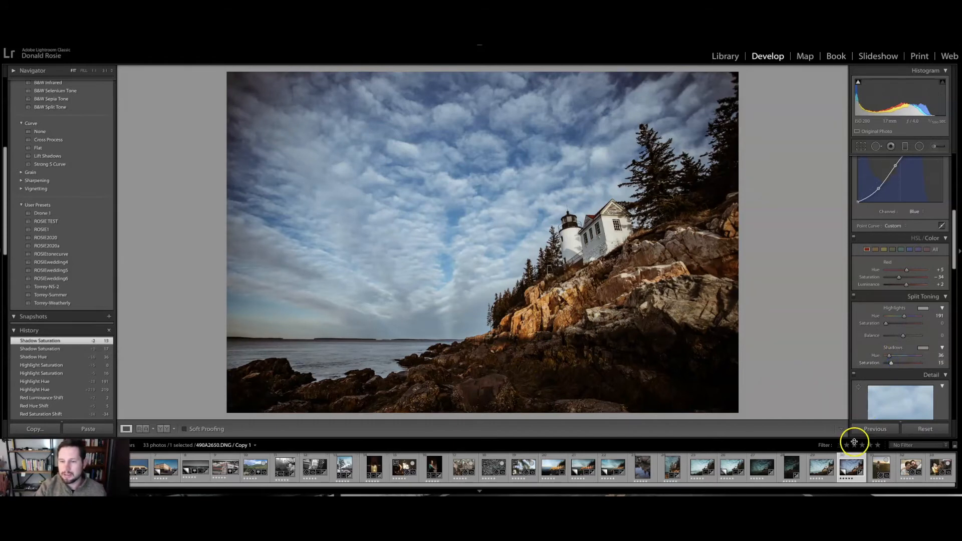
# - Reset all develop settings to compare with the unedited photo, and undo the reset
pyautogui.click(925, 429)
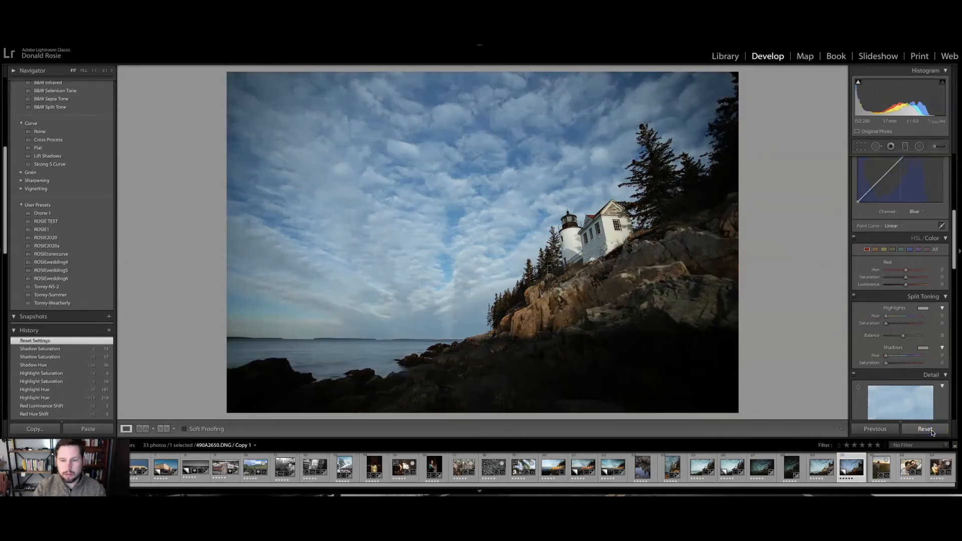
pyautogui.hotkey('ctrl', 'z')
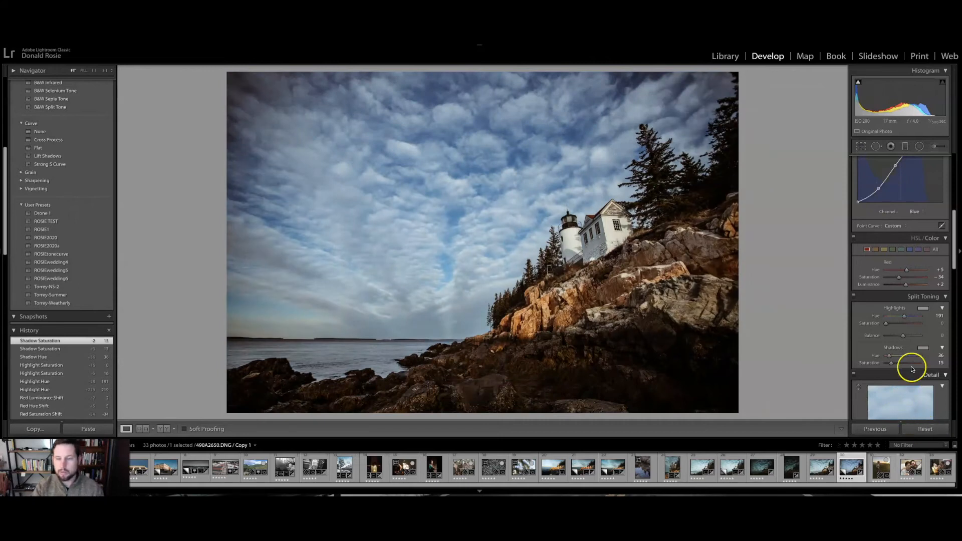
# - Set the sharpening Amount to 37 and check the detail on the rocks near the lighthouse up close
pyautogui.scroll(-5, 911, 364)
pyautogui.scroll(-2, 912, 363)
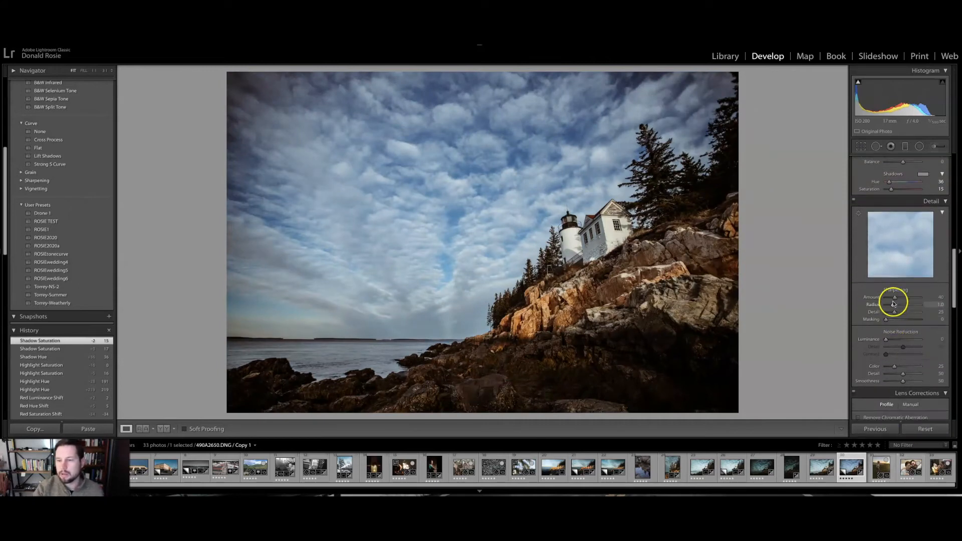
pyautogui.moveTo(895, 299); pyautogui.dragTo(895, 300)
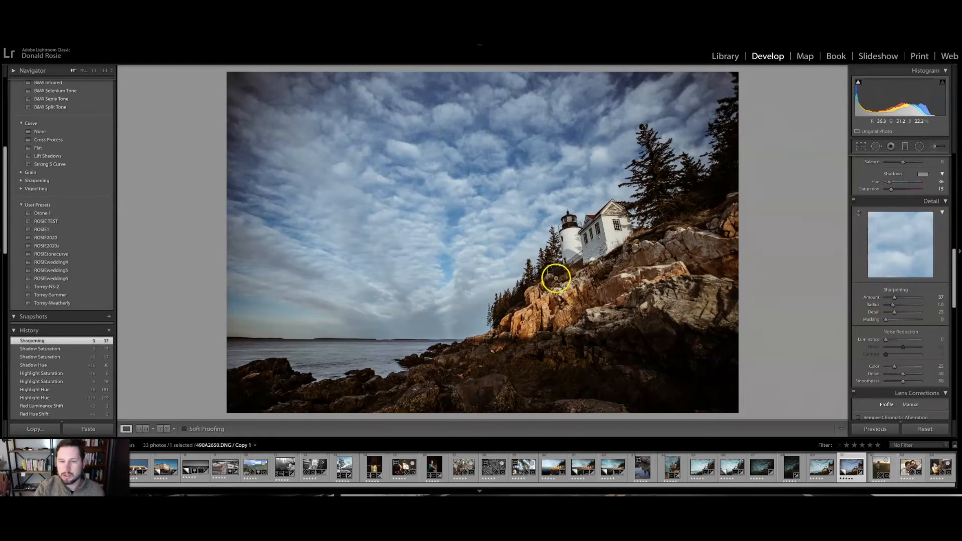
pyautogui.click(552, 273)
pyautogui.click(584, 261)
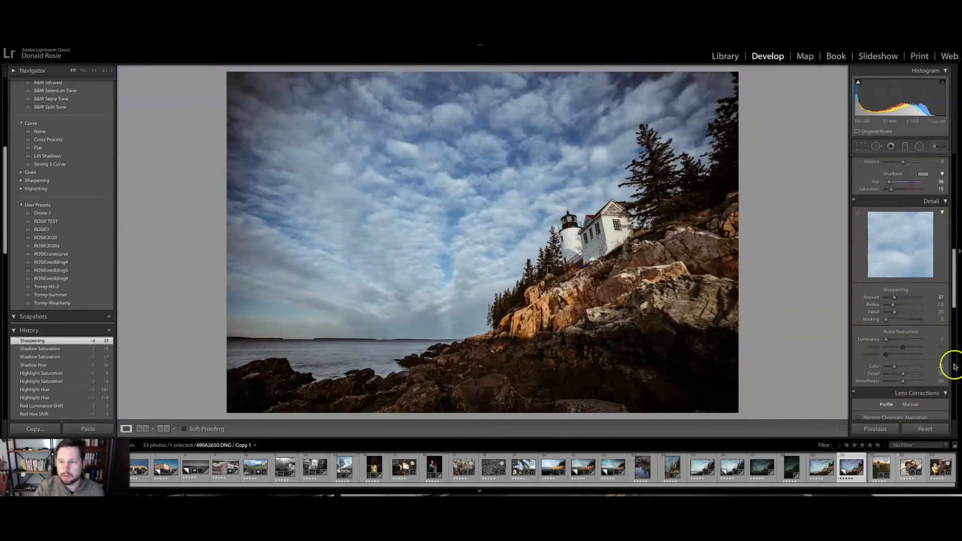
# - Enable the lens profile corrections and set the profile's Distortion amount to 67 and Vignetting to 47
pyautogui.scroll(-10, 896, 331)
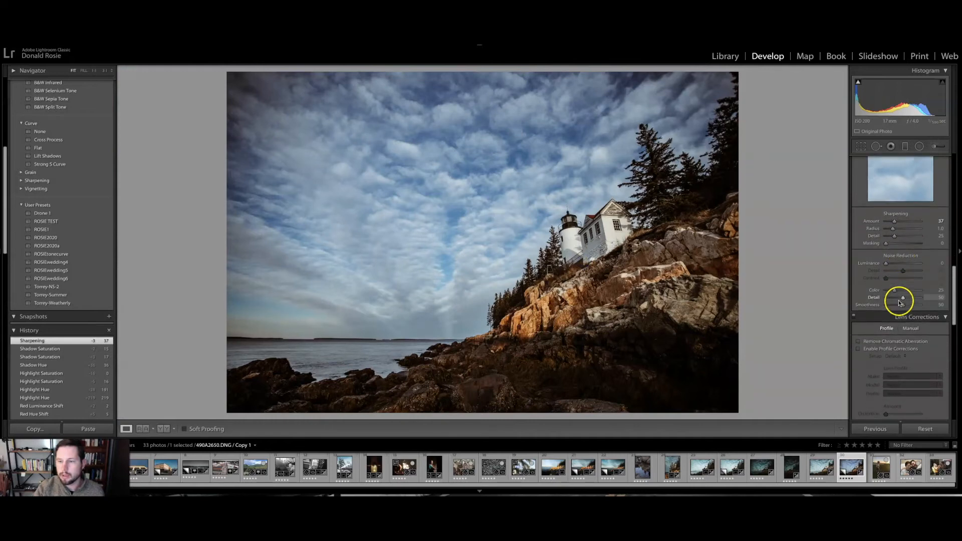
pyautogui.scroll(2, 897, 281)
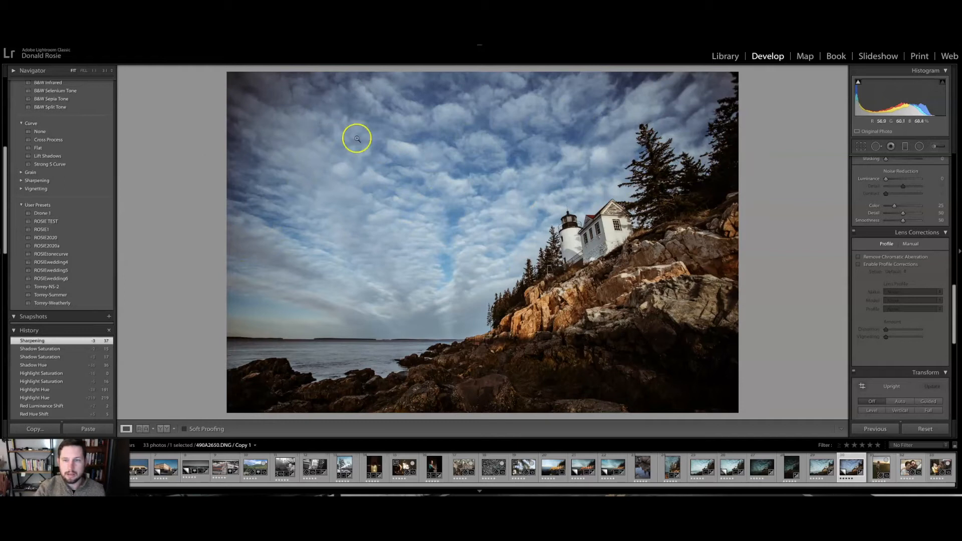
pyautogui.scroll(-8, 932, 303)
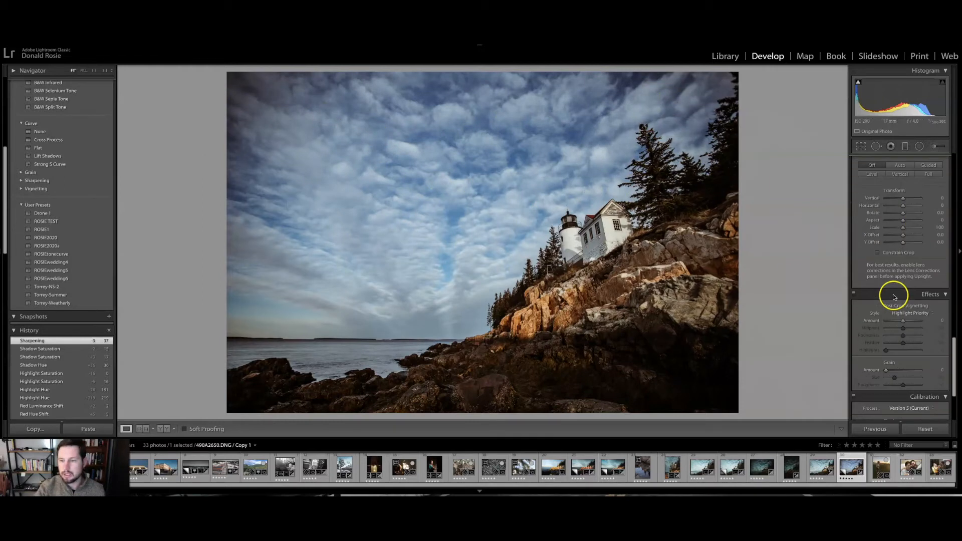
pyautogui.scroll(5, 913, 260)
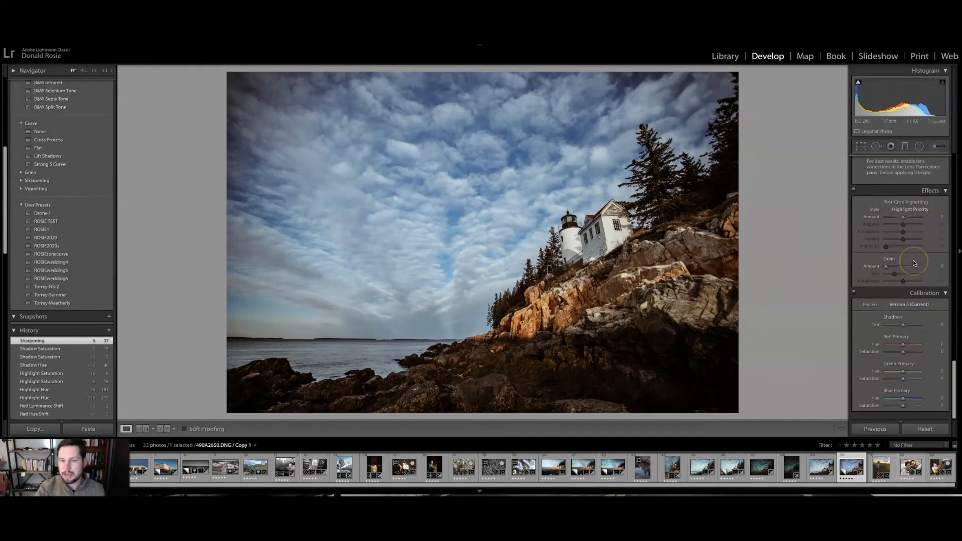
pyautogui.scroll(4, 915, 273)
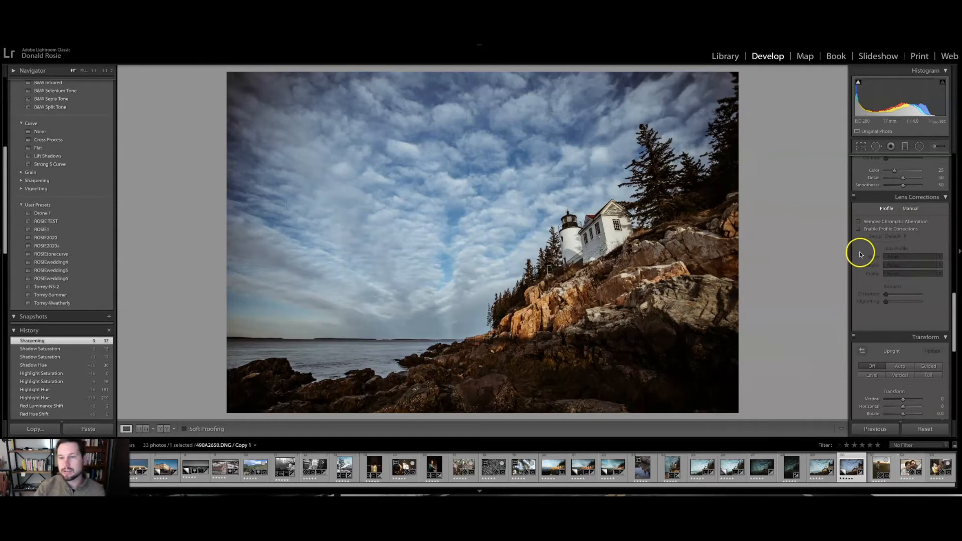
pyautogui.click(858, 229)
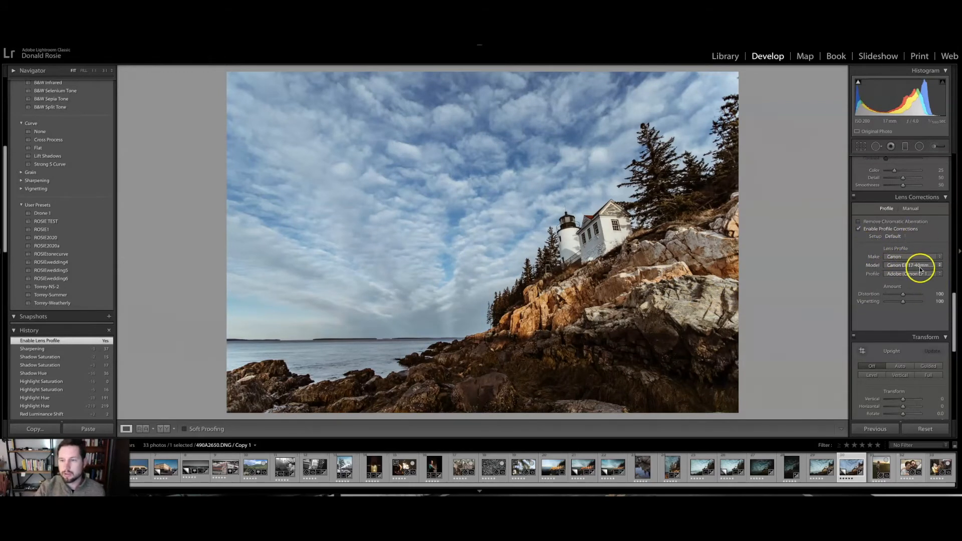
pyautogui.click(897, 299)
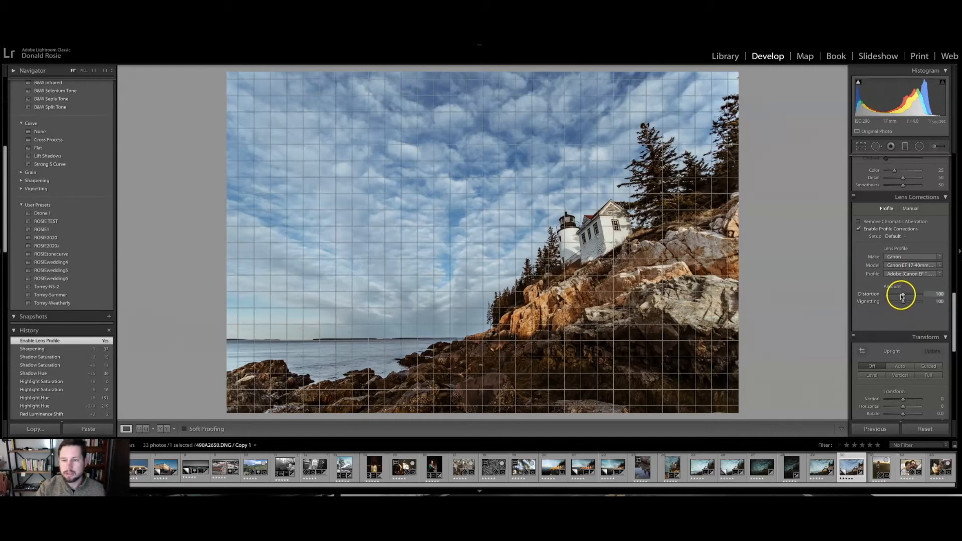
pyautogui.moveTo(904, 297)
pyautogui.mouseDown()
pyautogui.moveTo(884, 304)
pyautogui.moveTo(895, 304)
pyautogui.mouseUp()
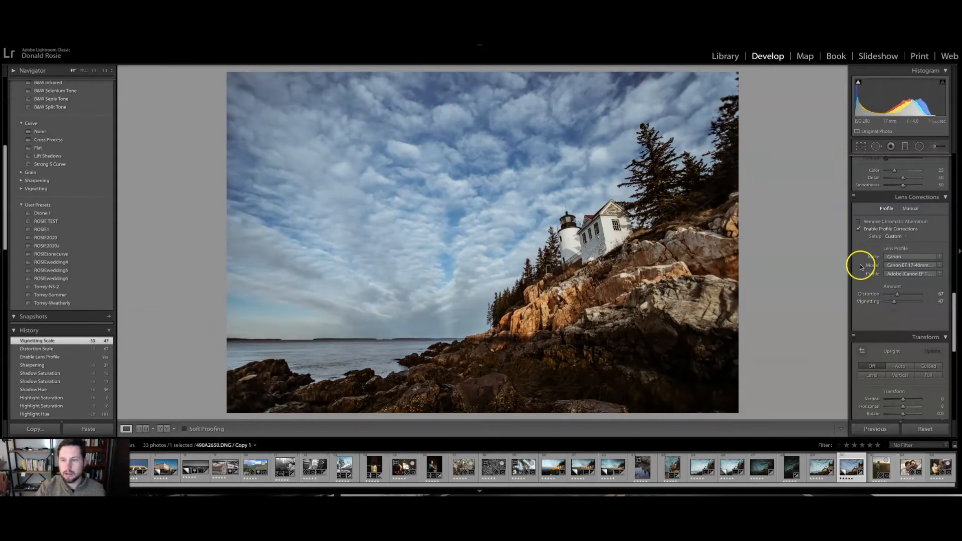
# - Turn the lens profile corrections off and back on to compare their effect on the photo
pyautogui.scroll(-1, 861, 262)
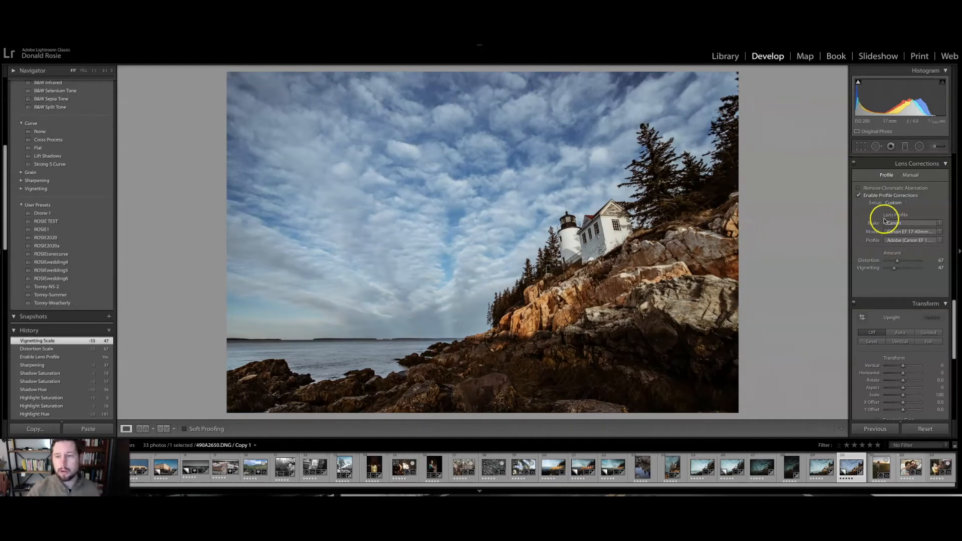
pyautogui.click(857, 196)
pyautogui.click(858, 196)
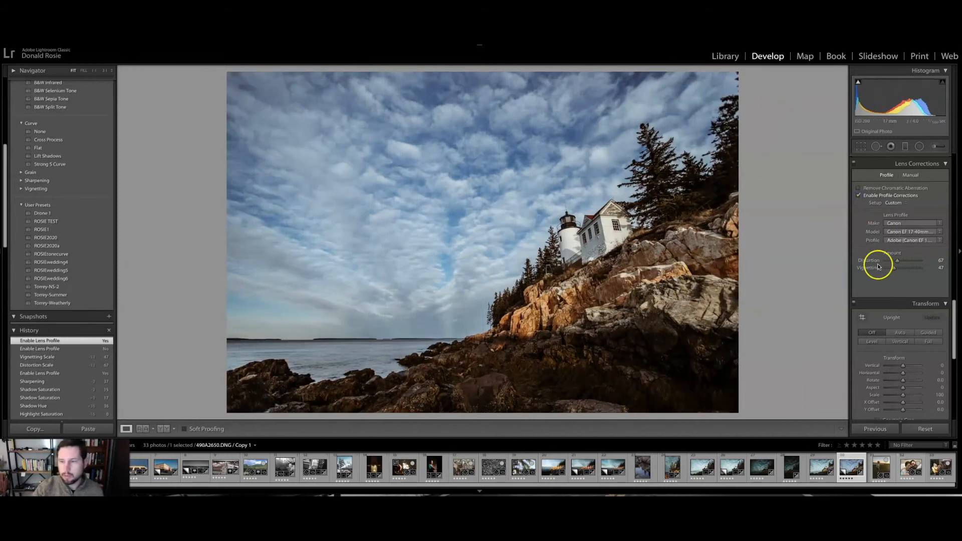
# - Collapse the Transform settings and set the post-crop vignetting Amount to -3 with the Highlight Priority style
pyautogui.scroll(-5, 892, 280)
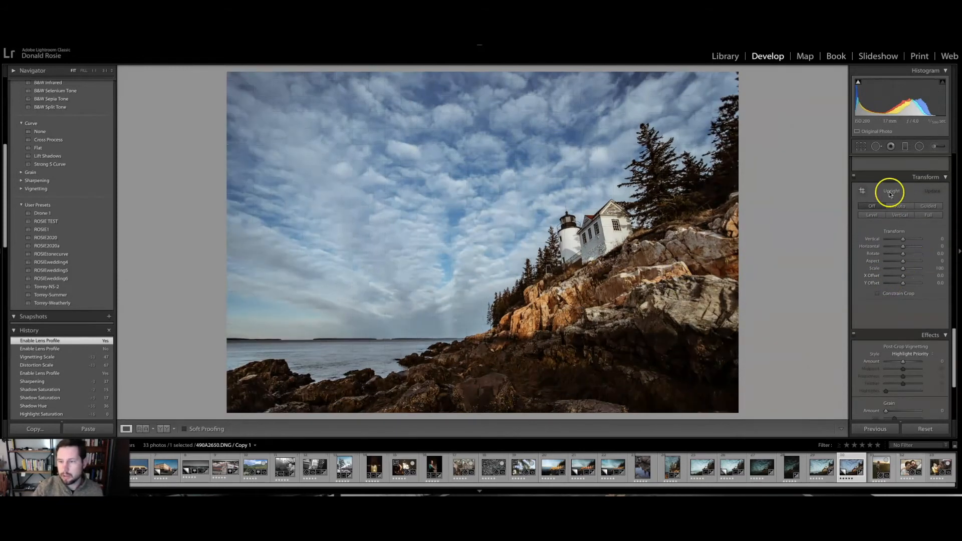
pyautogui.click(945, 179)
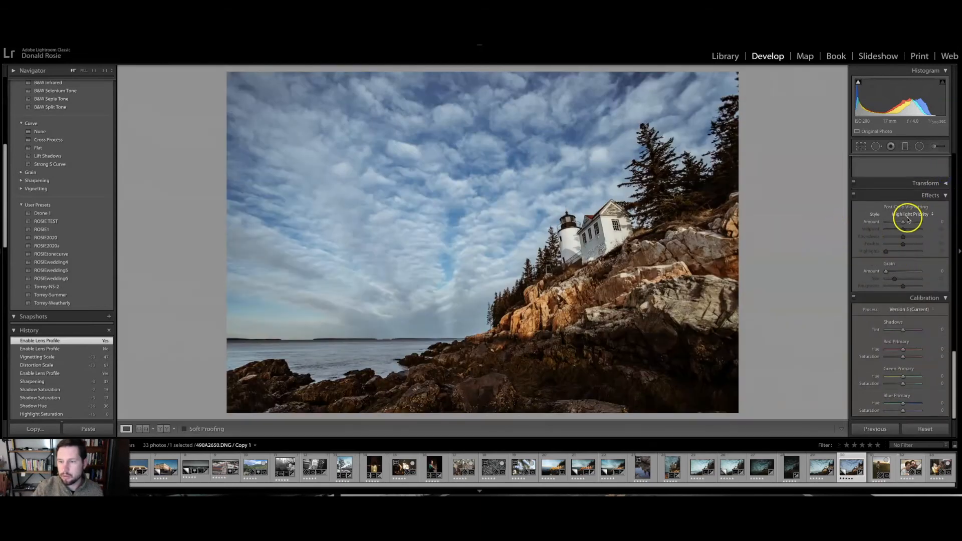
pyautogui.moveTo(903, 223); pyautogui.dragTo(900, 224)
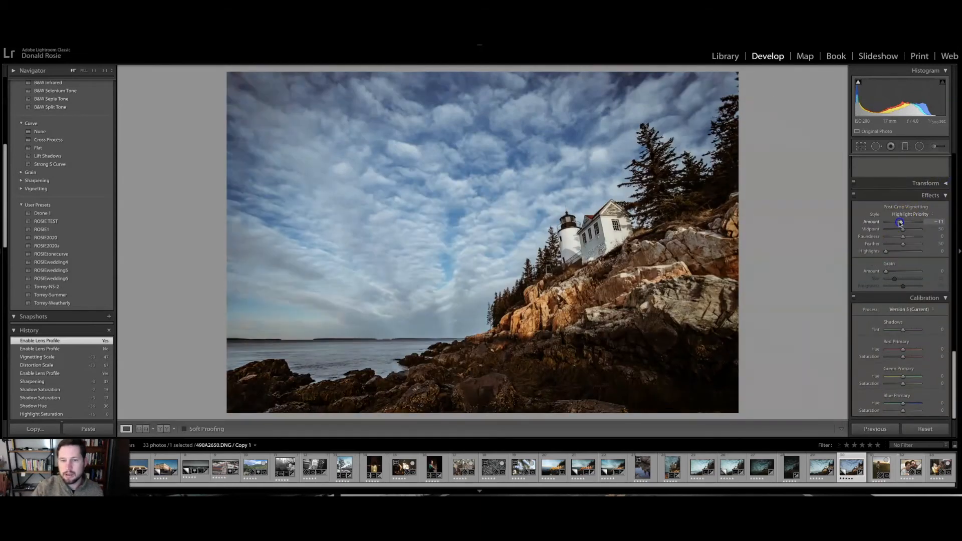
pyautogui.moveTo(900, 224); pyautogui.dragTo(901, 224)
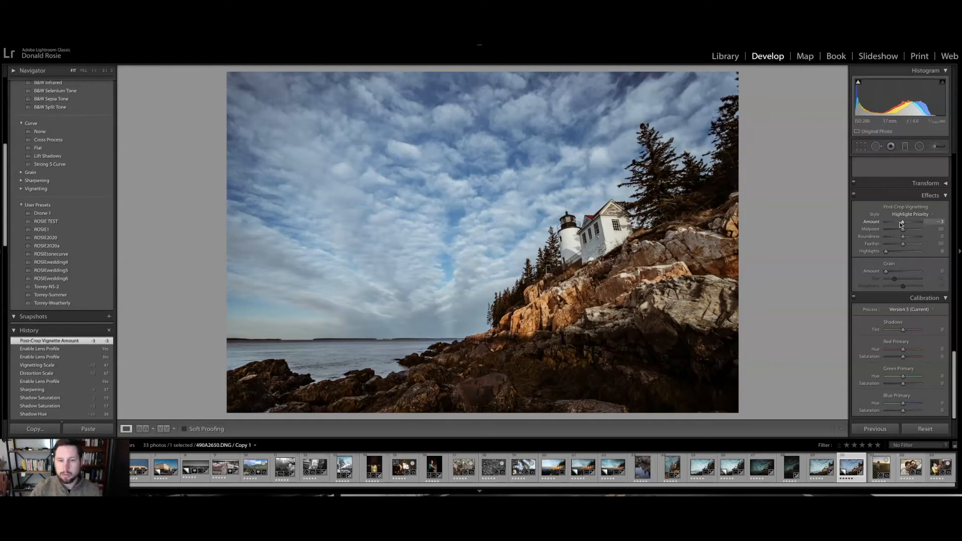
# - Try a grain Amount of 100, inspect it up close around the lighthouse, and reduce the Amount to 11
pyautogui.scroll(1, 902, 241)
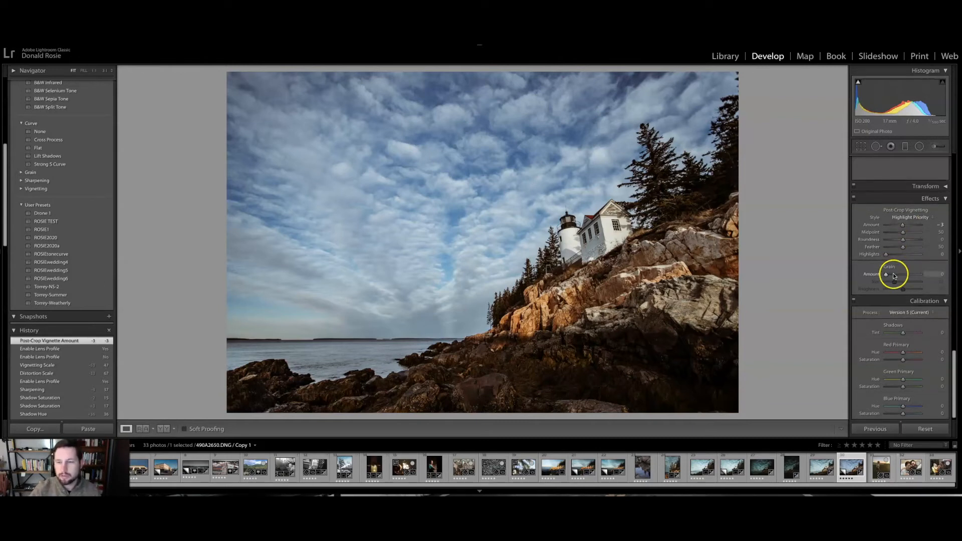
pyautogui.scroll(-1, 892, 277)
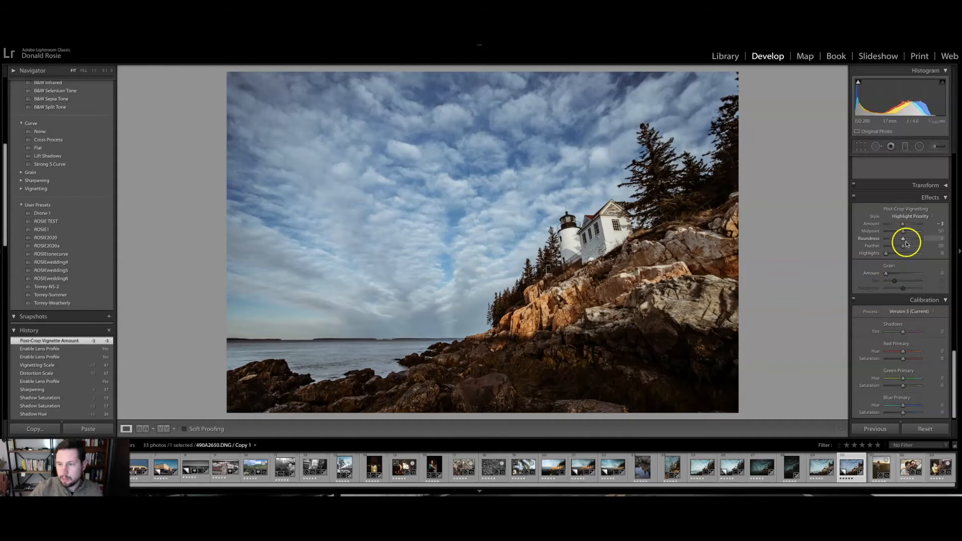
pyautogui.click(889, 274)
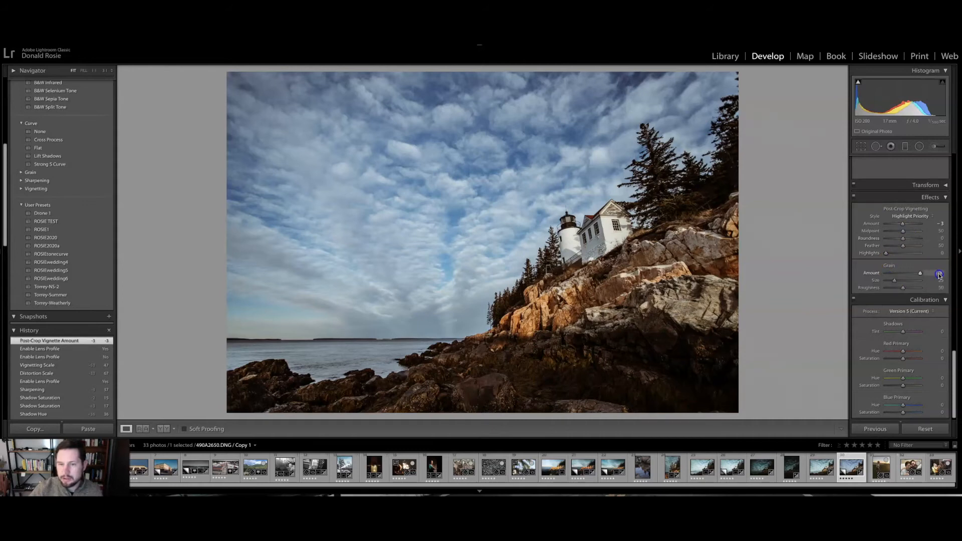
pyautogui.moveTo(939, 275); pyautogui.dragTo(940, 276)
pyautogui.click(532, 210)
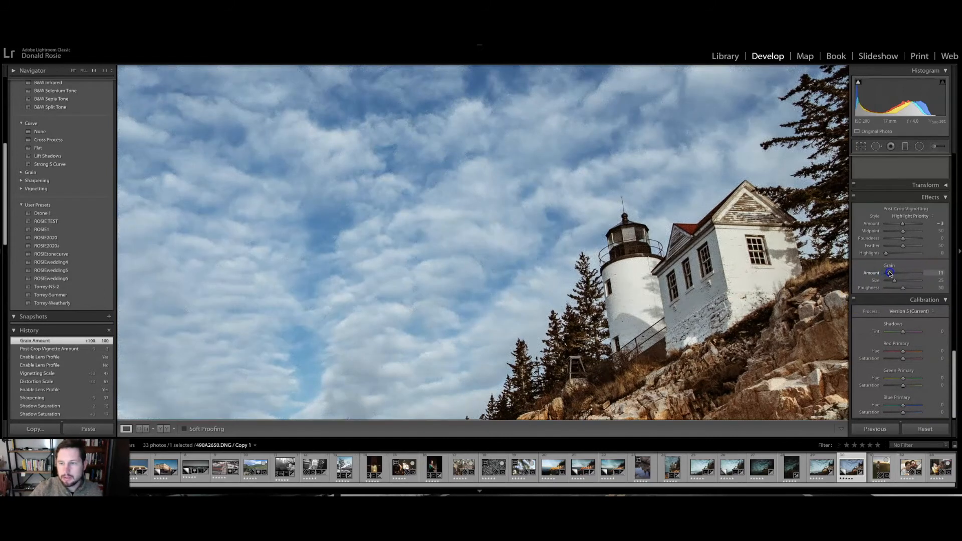
pyautogui.moveTo(891, 274); pyautogui.dragTo(890, 274)
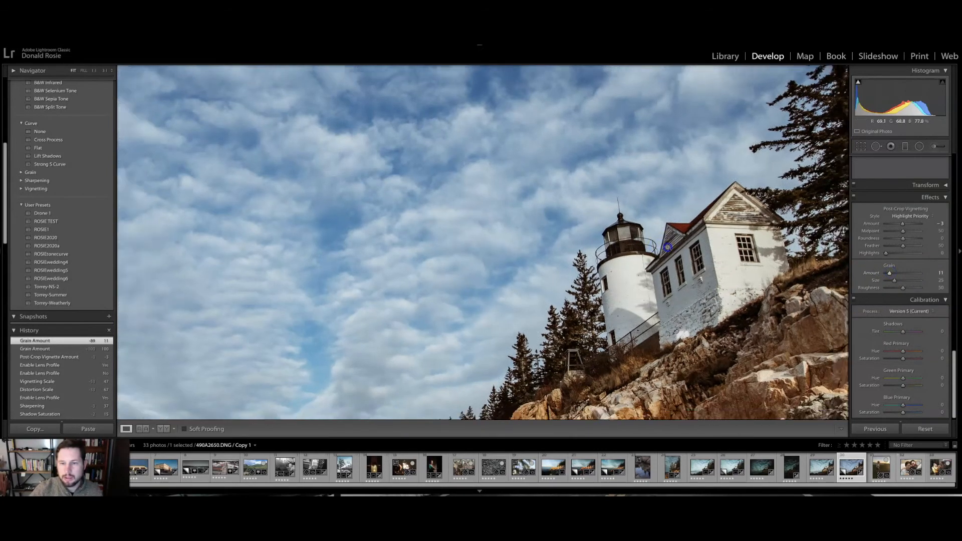
pyautogui.click(652, 251)
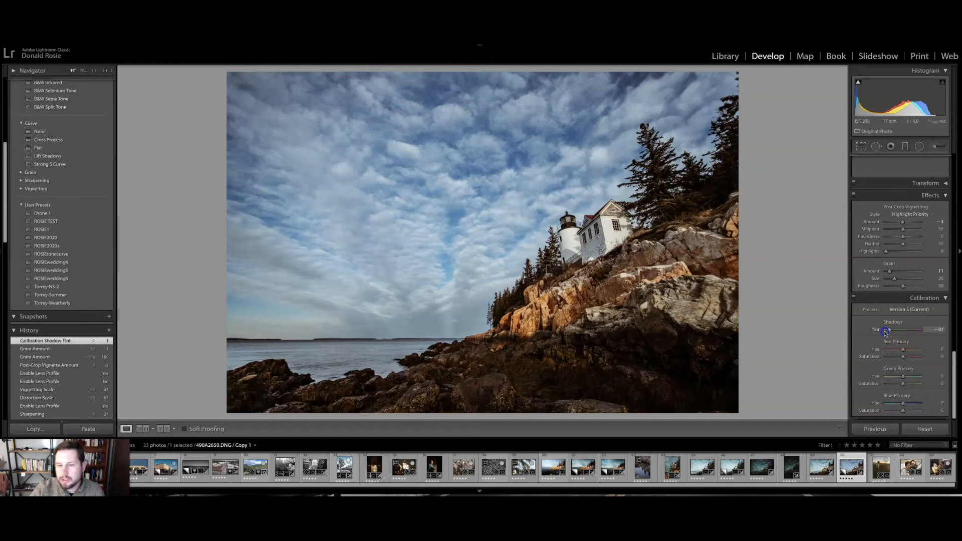
# - Try strong tints on the calibration shadows, and return the shadow Tint to 0
pyautogui.moveTo(924, 330)
pyautogui.mouseDown()
pyautogui.moveTo(887, 331)
pyautogui.moveTo(920, 333)
pyautogui.mouseUp()
pyautogui.moveTo(903, 332); pyautogui.dragTo(904, 332)
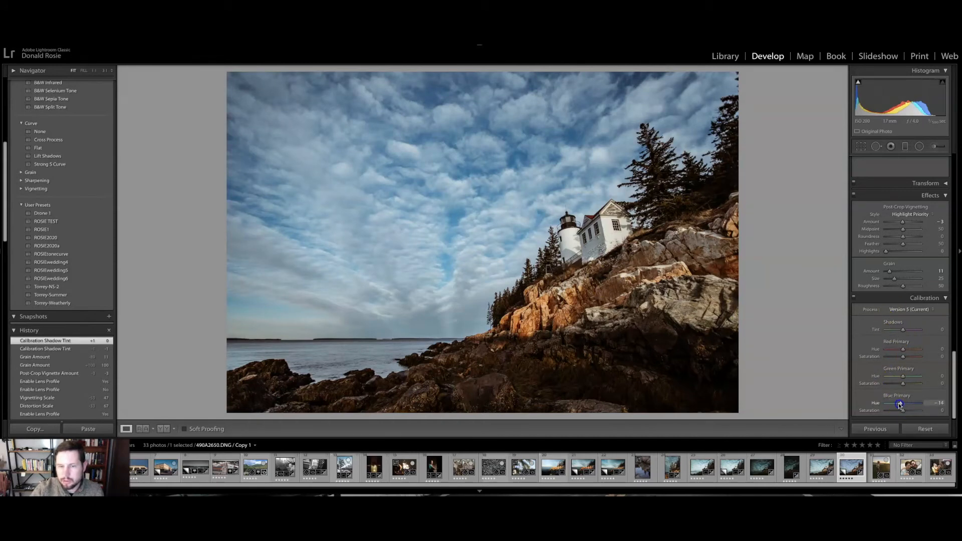
# - Set the calibration Blue Primary to Hue -13 and Saturation -5, testing the saturation extremes on the sky
pyautogui.moveTo(900, 405); pyautogui.dragTo(908, 412)
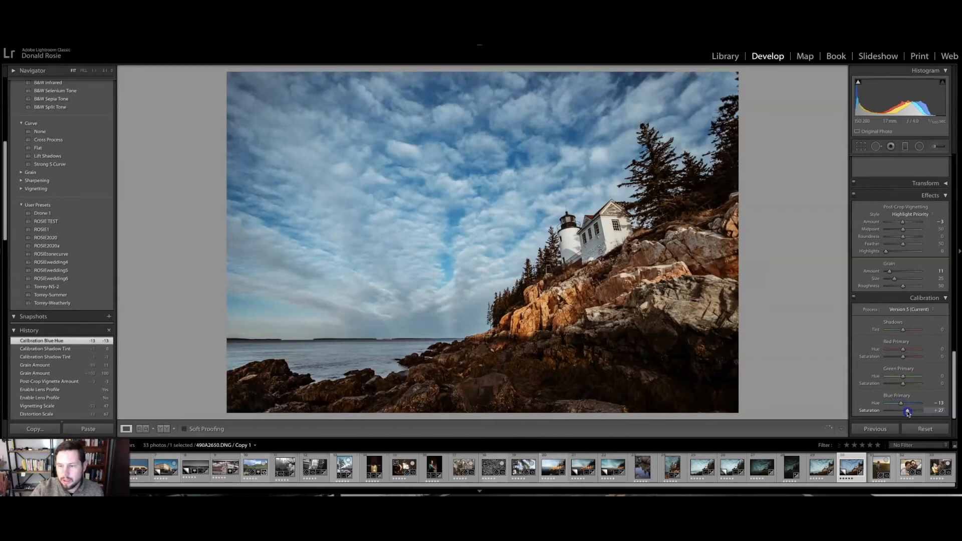
pyautogui.moveTo(917, 412); pyautogui.dragTo(921, 413)
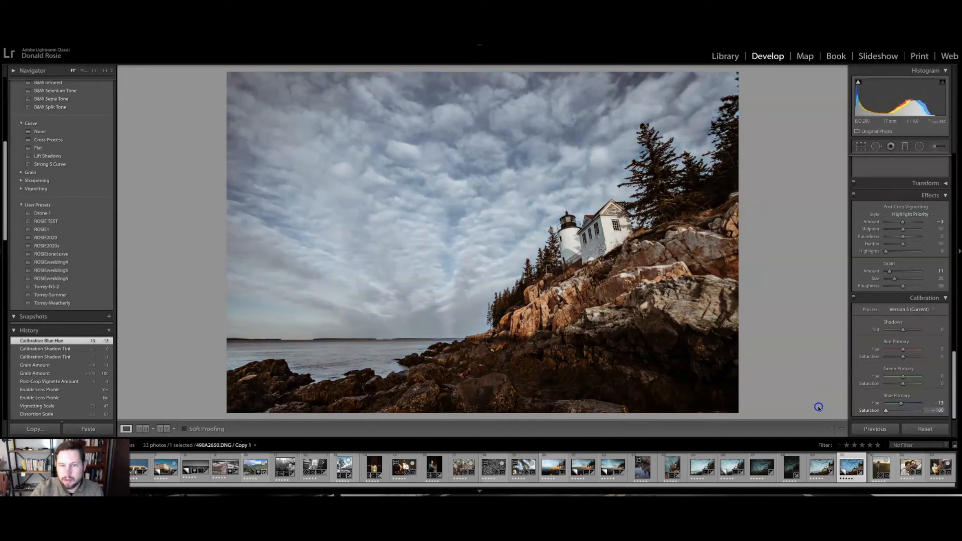
pyautogui.moveTo(900, 412); pyautogui.dragTo(902, 412)
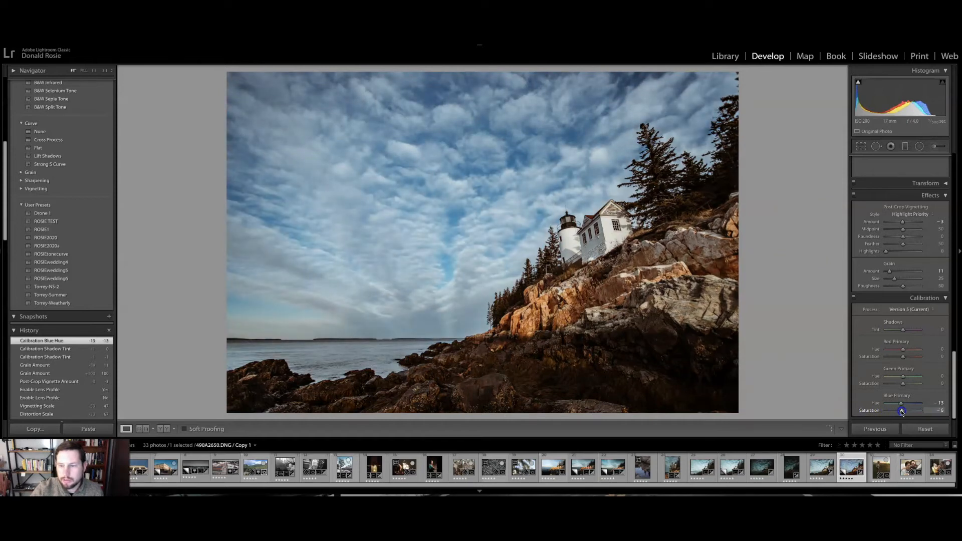
pyautogui.moveTo(902, 412); pyautogui.dragTo(903, 409)
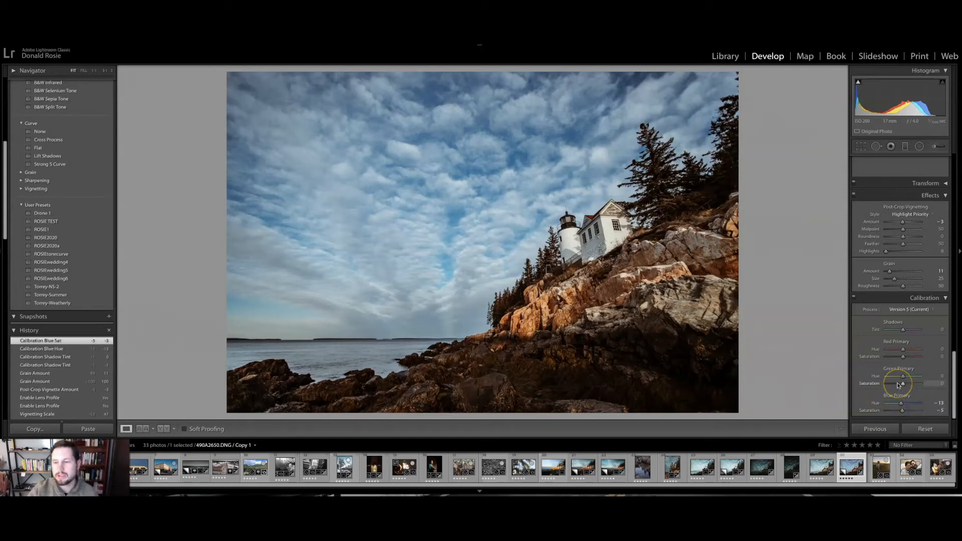
# - Set the calibration Green Primary to Hue +12 and Saturation -18, and the Red Primary Saturation to -10
pyautogui.moveTo(899, 385); pyautogui.dragTo(907, 378)
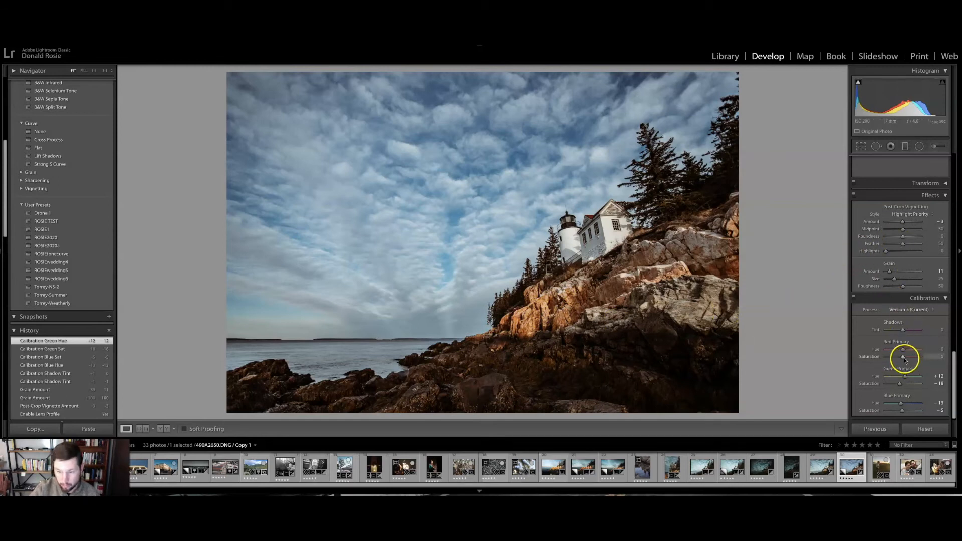
pyautogui.moveTo(904, 358); pyautogui.dragTo(902, 358)
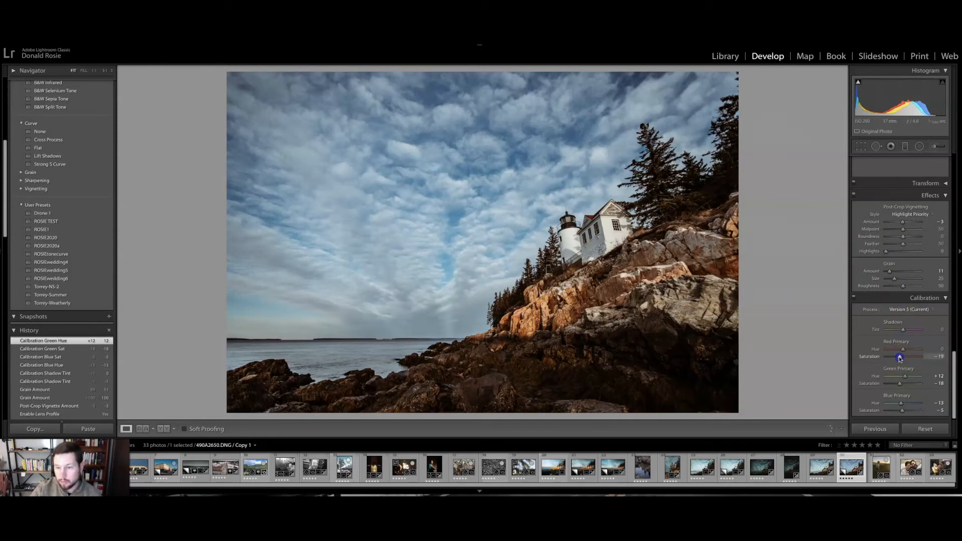
pyautogui.moveTo(901, 357); pyautogui.dragTo(900, 358)
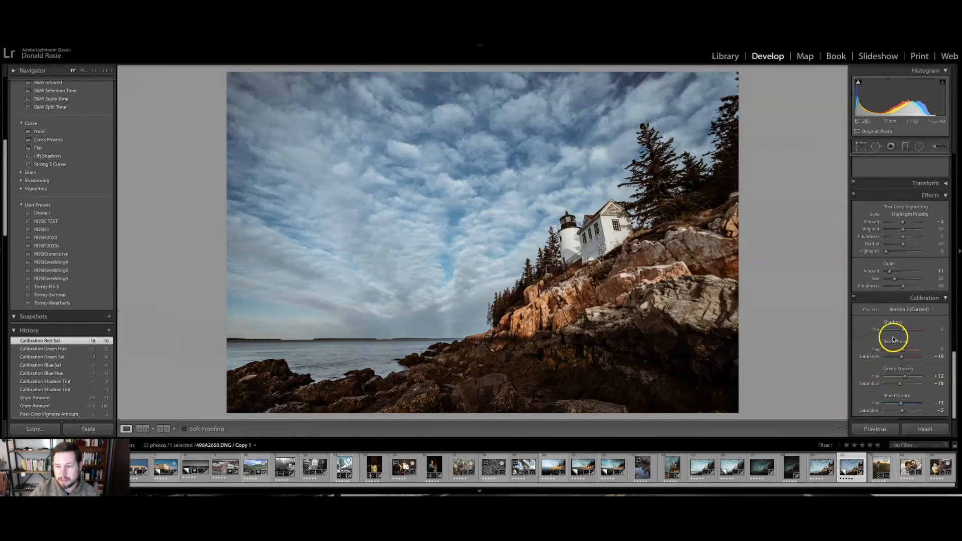
pyautogui.click(900, 405)
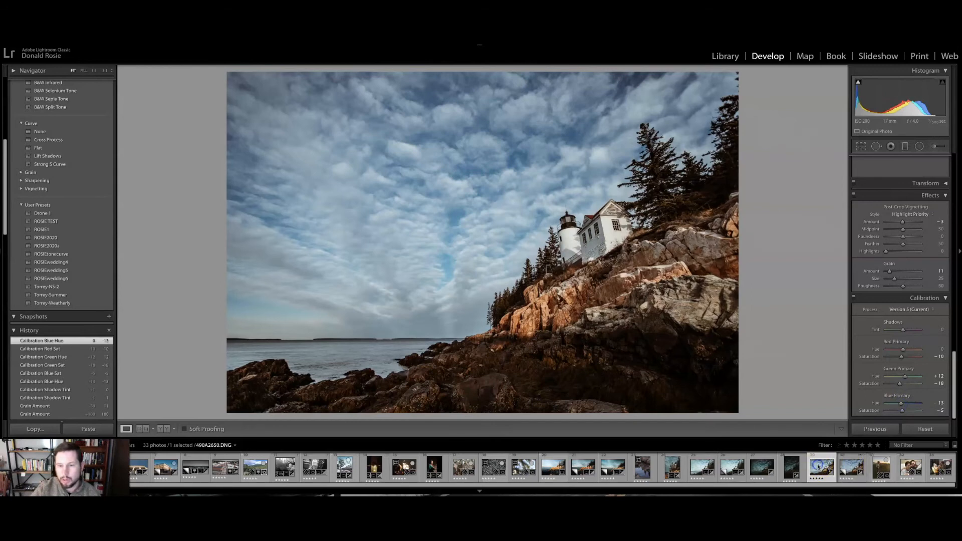
# - Compare the virtual copy with the edited original 490A2650.DNG, and set the copy's HSL blue Hue to -11
pyautogui.click(820, 467)
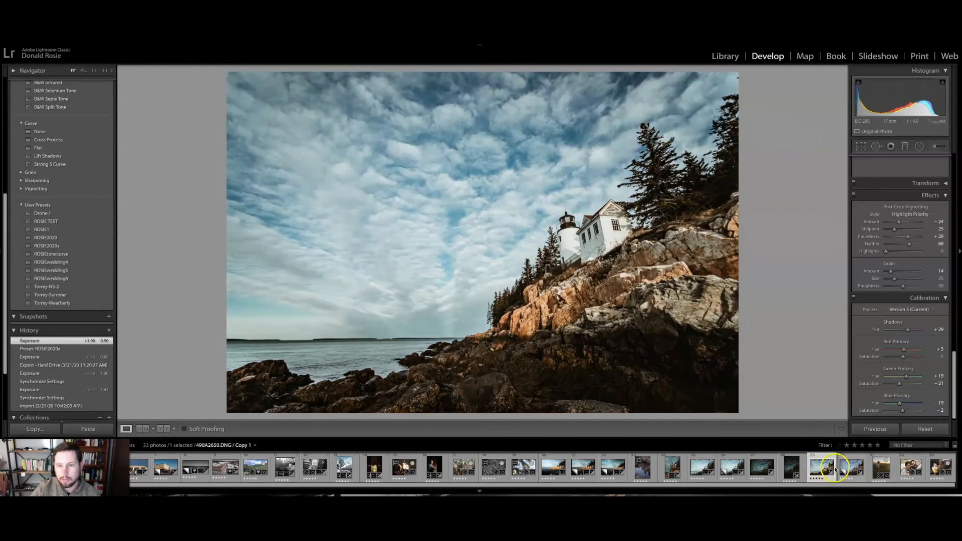
pyautogui.click(849, 465)
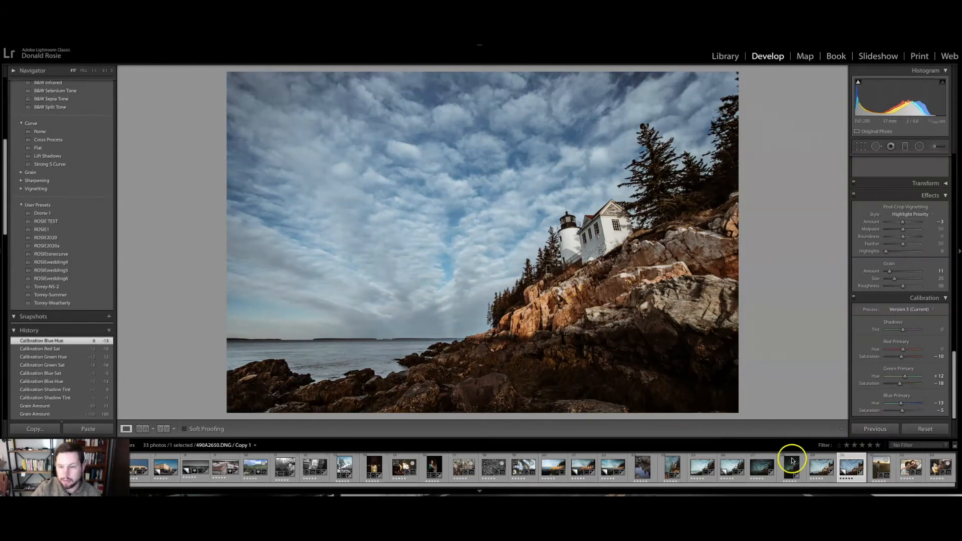
pyautogui.scroll(1, 883, 357)
pyautogui.scroll(8, 882, 357)
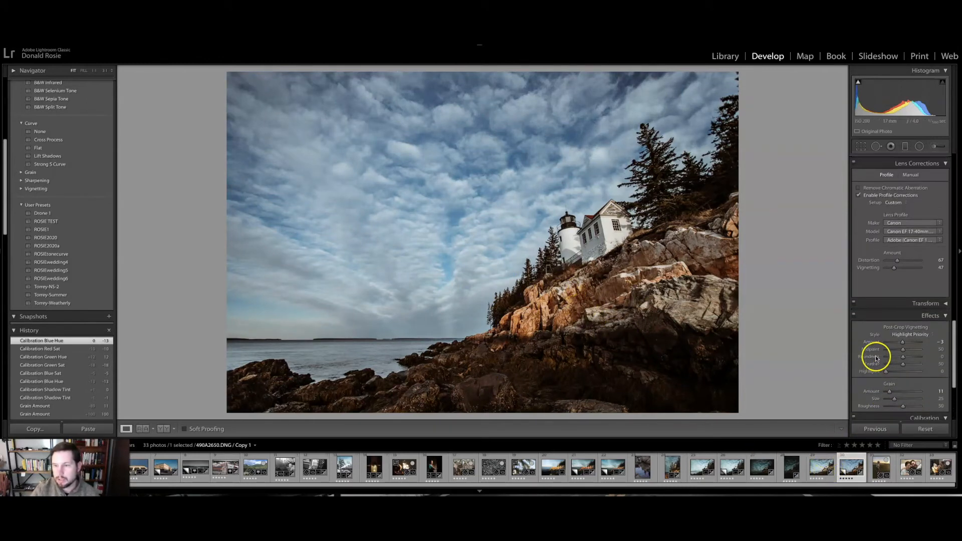
pyautogui.scroll(3, 878, 358)
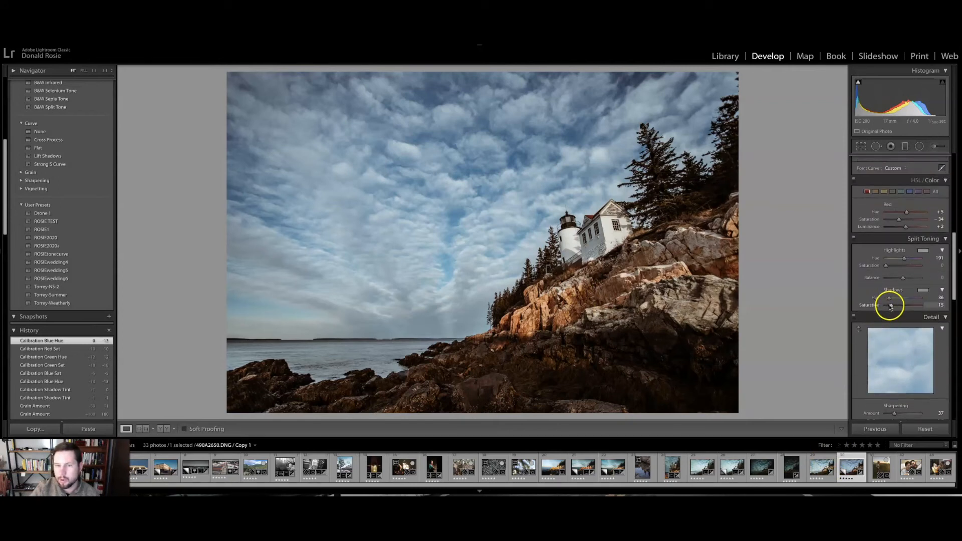
pyautogui.scroll(3, 892, 313)
pyautogui.click(909, 332)
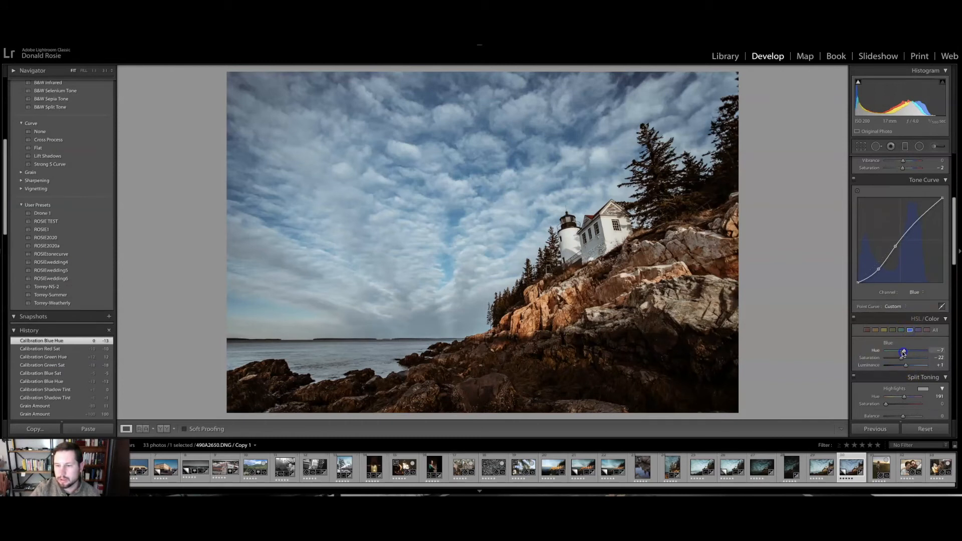
pyautogui.moveTo(903, 353); pyautogui.dragTo(903, 352)
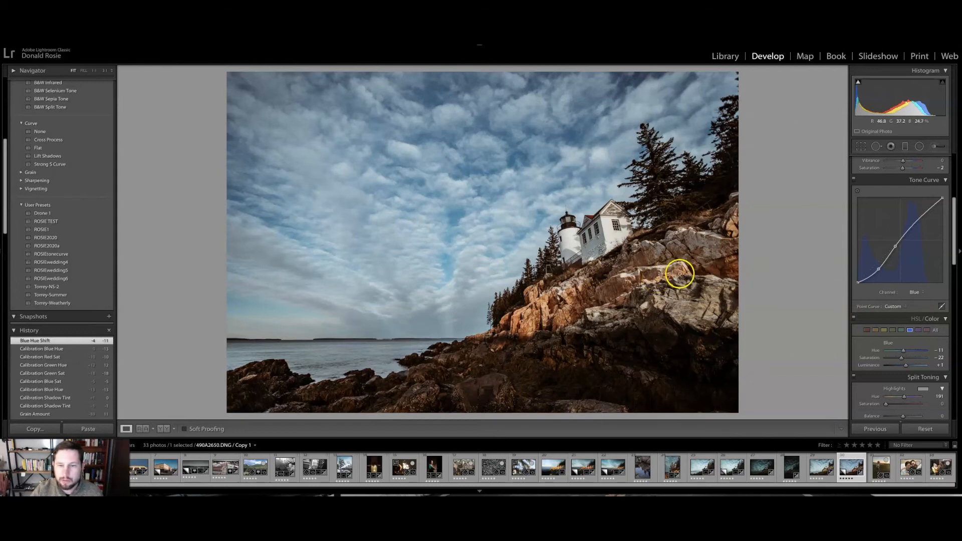
# - Try sampling the white balance from the white lighthouse building's wall, and undo the white balance change
pyautogui.scroll(5, 877, 270)
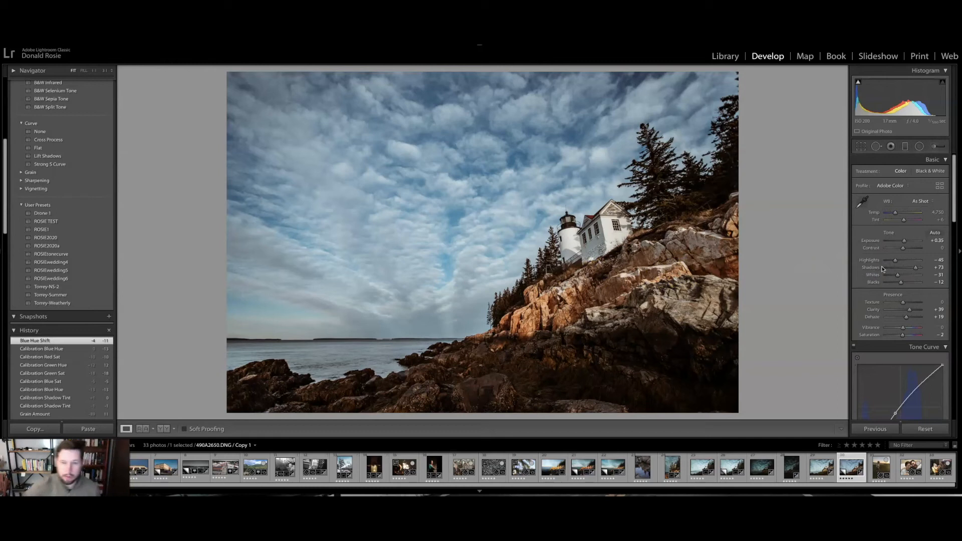
pyautogui.click(860, 207)
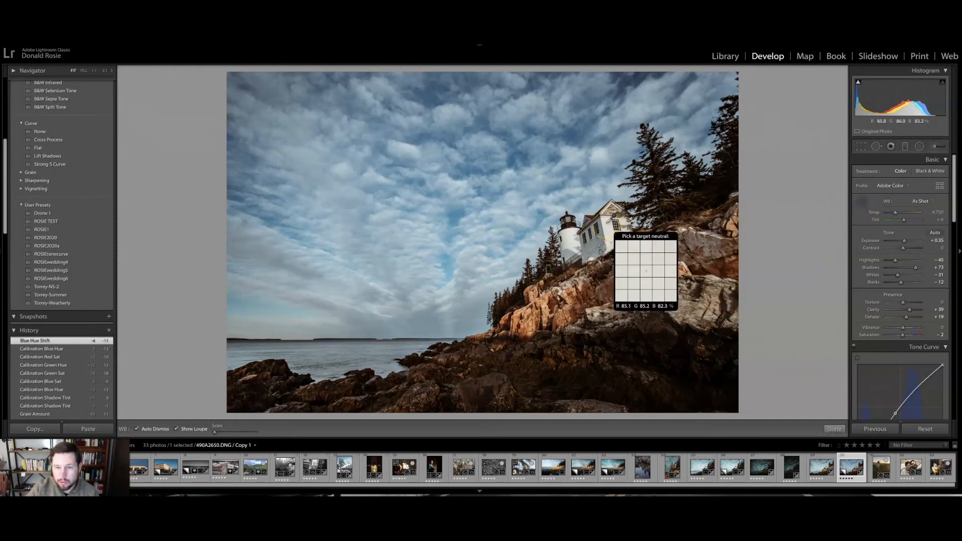
pyautogui.click(608, 222)
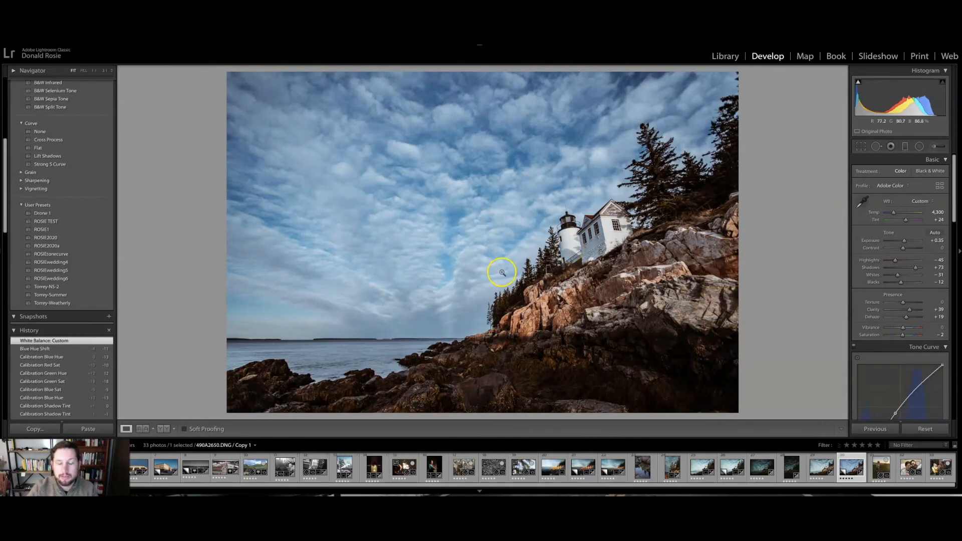
pyautogui.hotkey('ctrl', 'z')
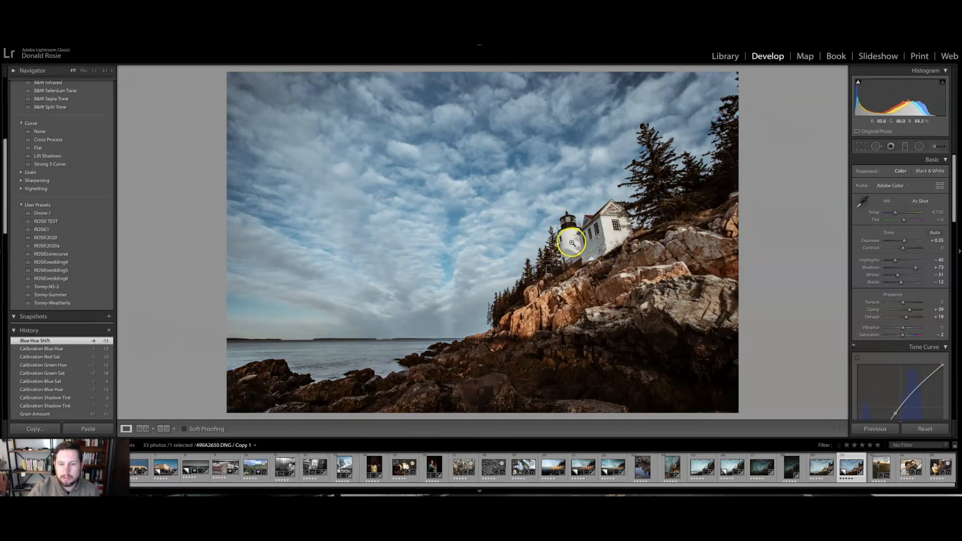
# - Crop the photo slightly at the original aspect ratio, reposition it so the lighthouse sits near the right vertical thirds line, and apply the crop
pyautogui.click(860, 147)
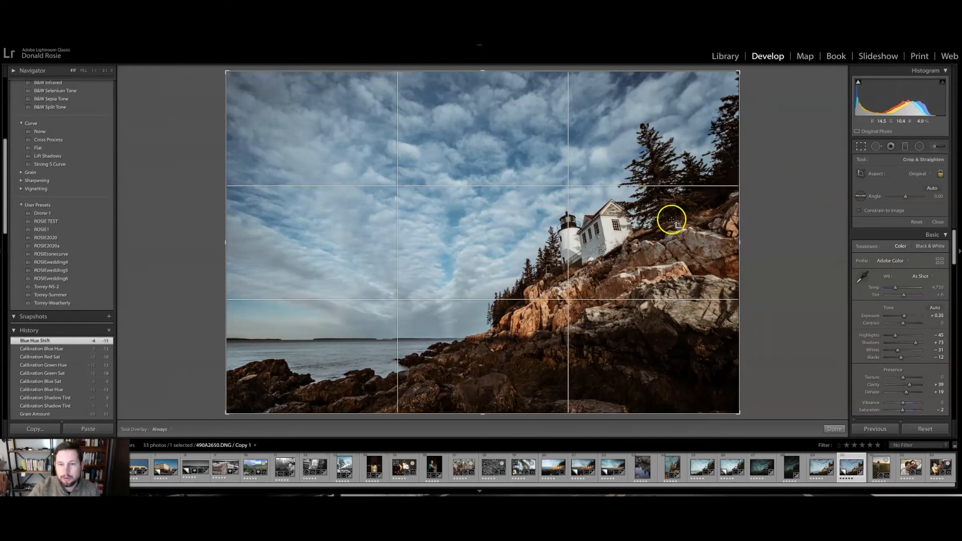
pyautogui.moveTo(739, 72); pyautogui.dragTo(732, 76)
pyautogui.moveTo(631, 163); pyautogui.dragTo(628, 169)
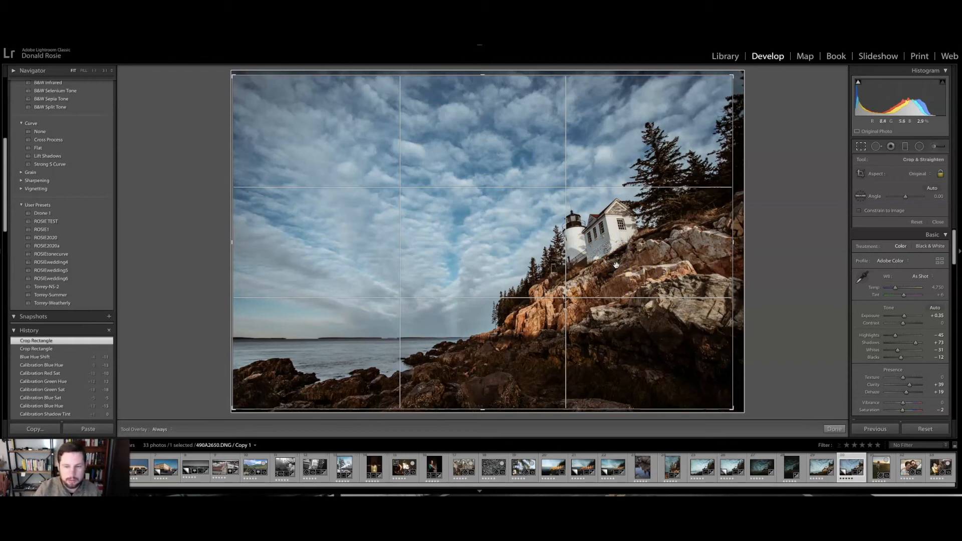
pyautogui.click(597, 249)
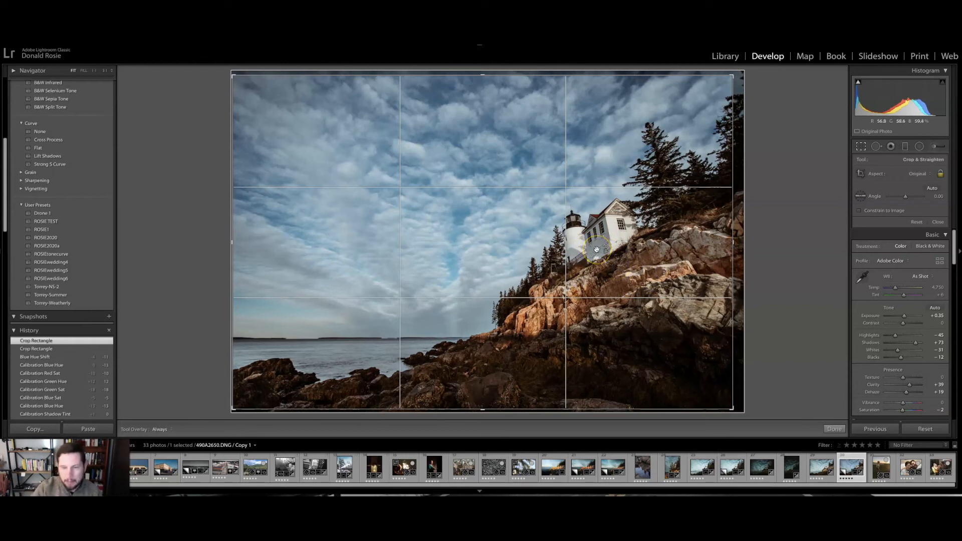
pyautogui.moveTo(541, 248); pyautogui.dragTo(532, 248)
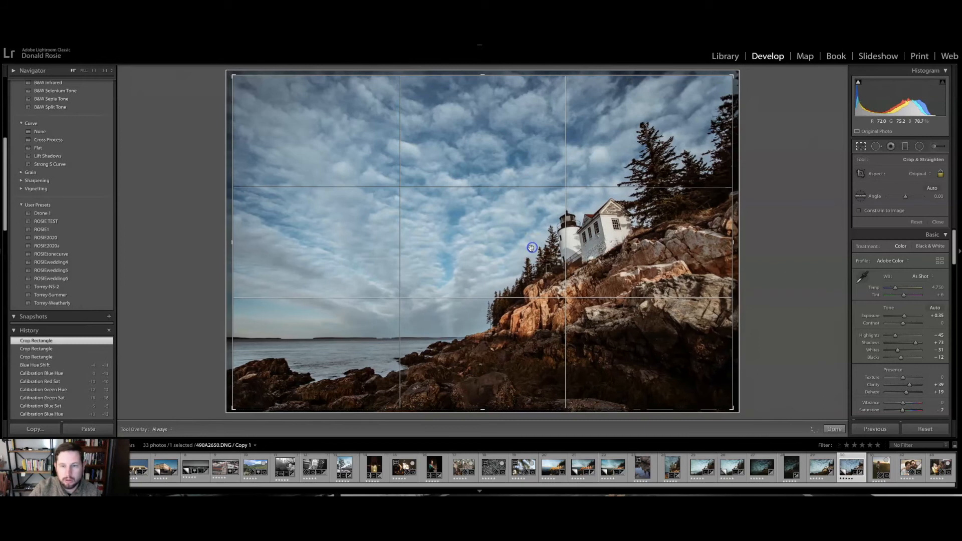
pyautogui.moveTo(559, 236)
pyautogui.mouseDown()
pyautogui.moveTo(555, 221)
pyautogui.moveTo(570, 223)
pyautogui.mouseUp()
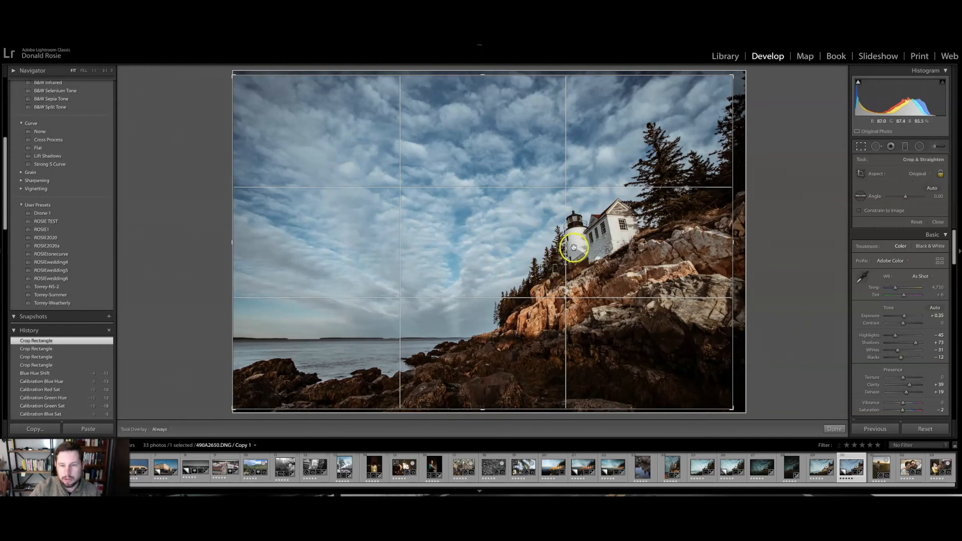
pyautogui.moveTo(563, 232); pyautogui.dragTo(577, 253)
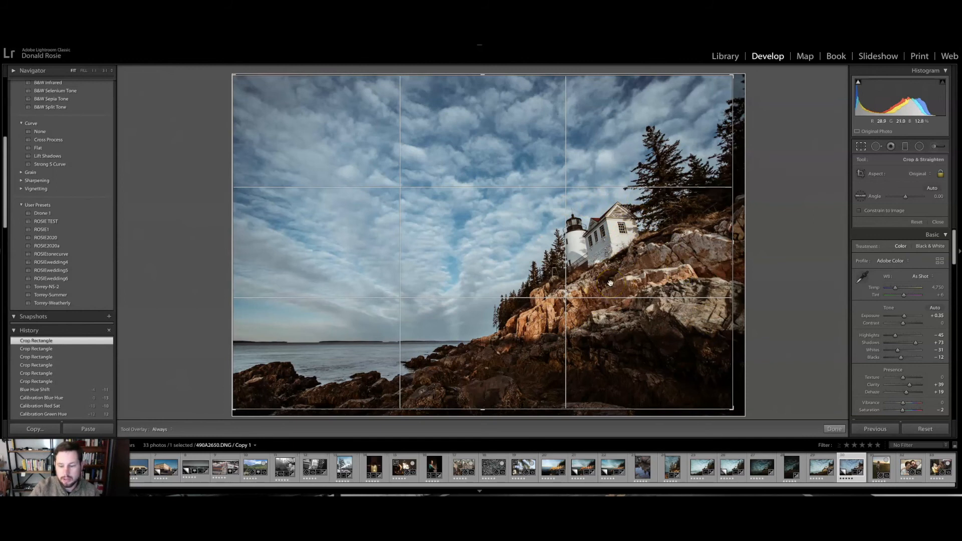
pyautogui.press('Return')
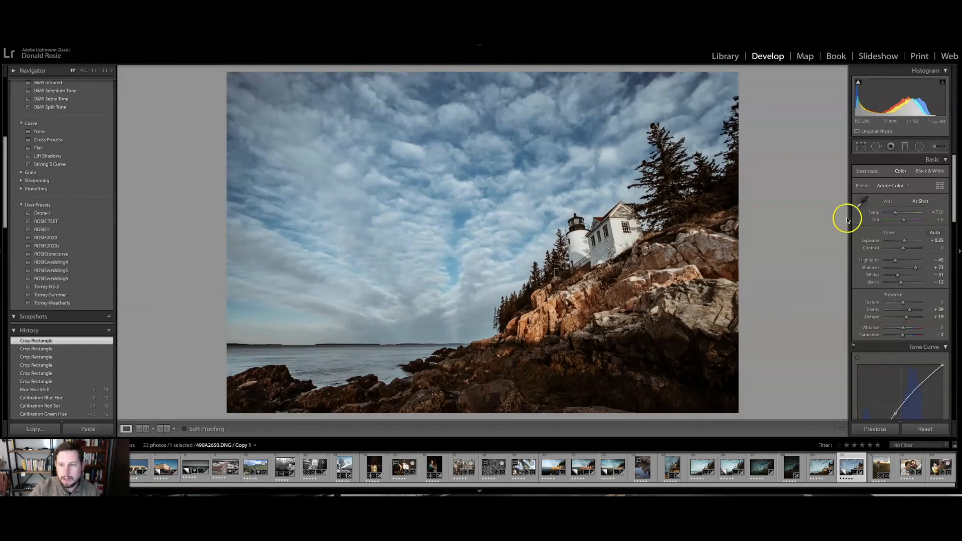
# - Switch the crop overlay to diagonal lines, tighten the crop by moving its left edge inward, and apply it
pyautogui.click(861, 146)
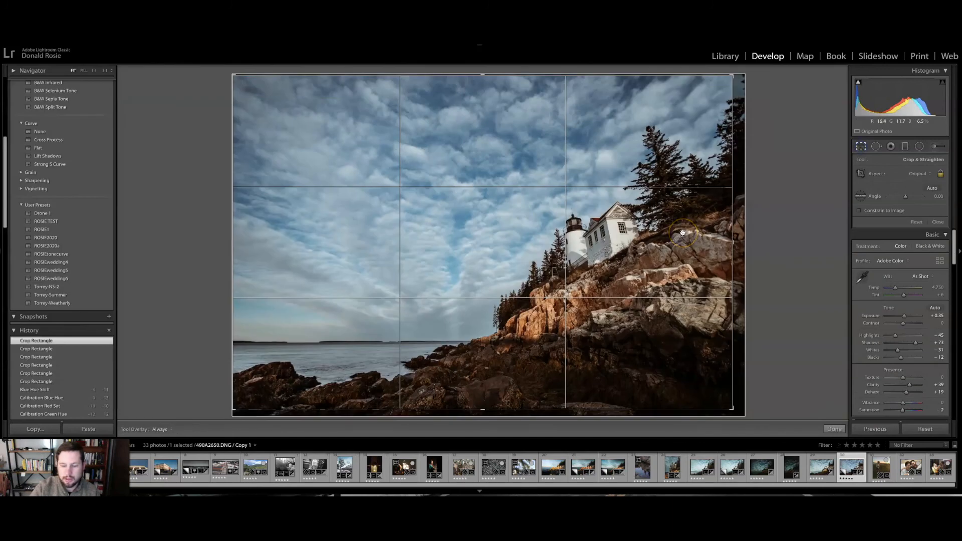
pyautogui.press('o')
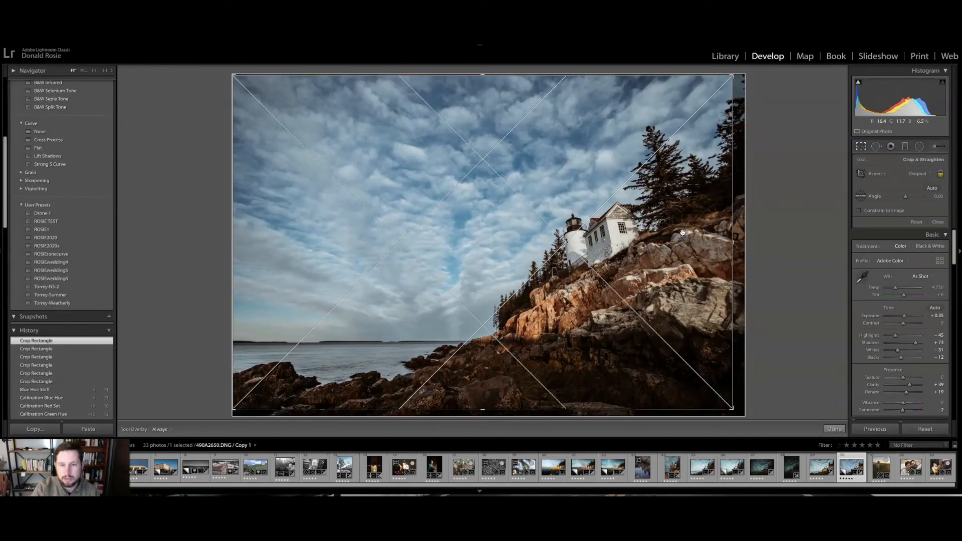
pyautogui.moveTo(234, 223); pyautogui.dragTo(262, 223)
pyautogui.click(405, 229)
pyautogui.doubleClick(405, 228)
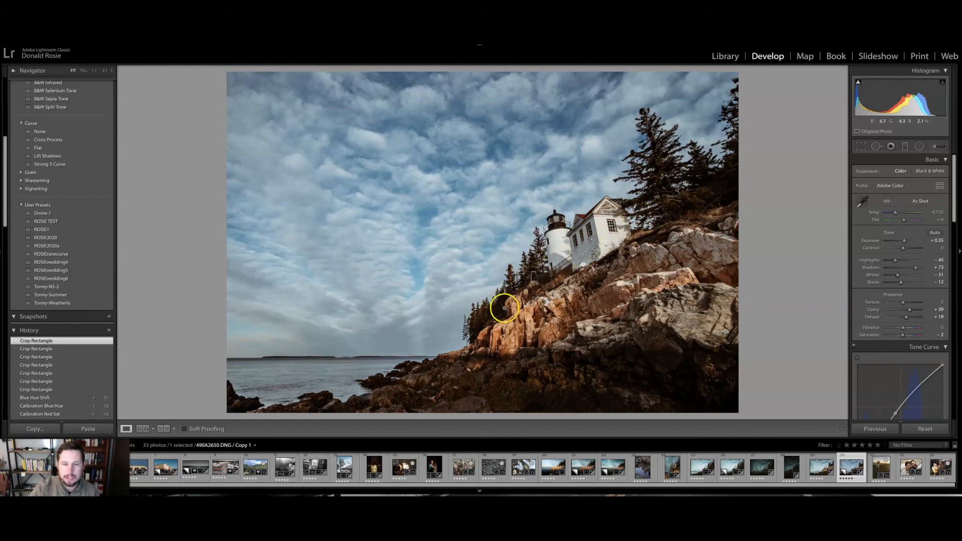
# - Check the crop rotation against the grid, straighten the horizon with a crop angle of 0.42, and apply it
pyautogui.click(861, 147)
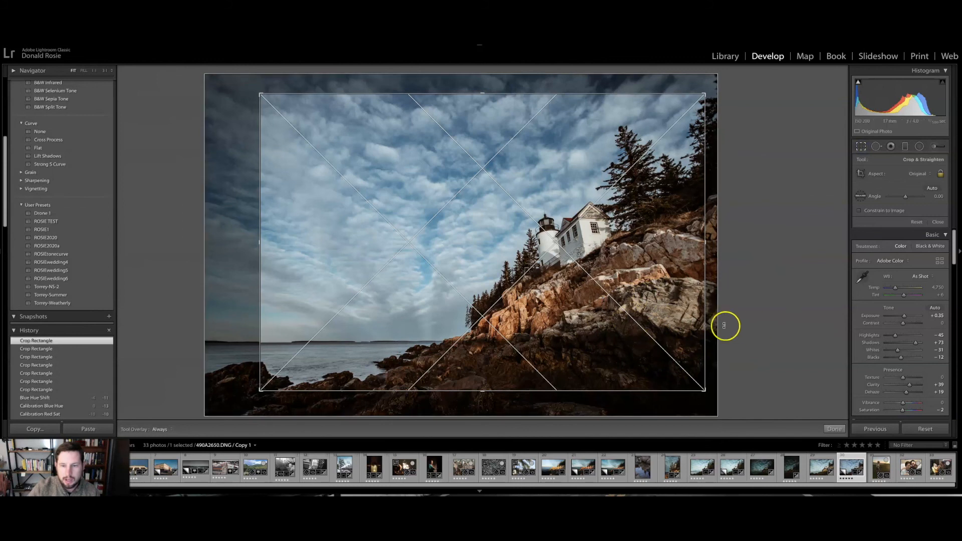
pyautogui.press('o')
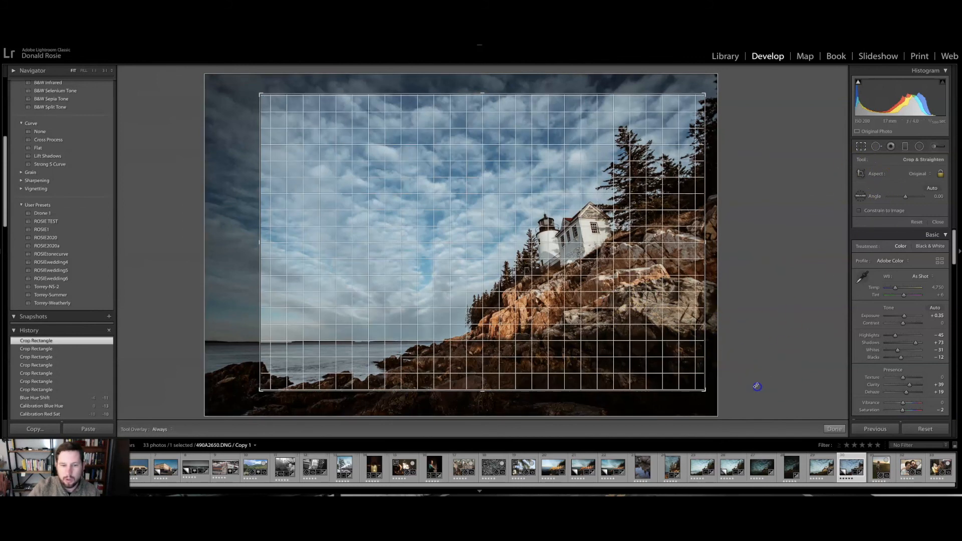
pyautogui.press('o')
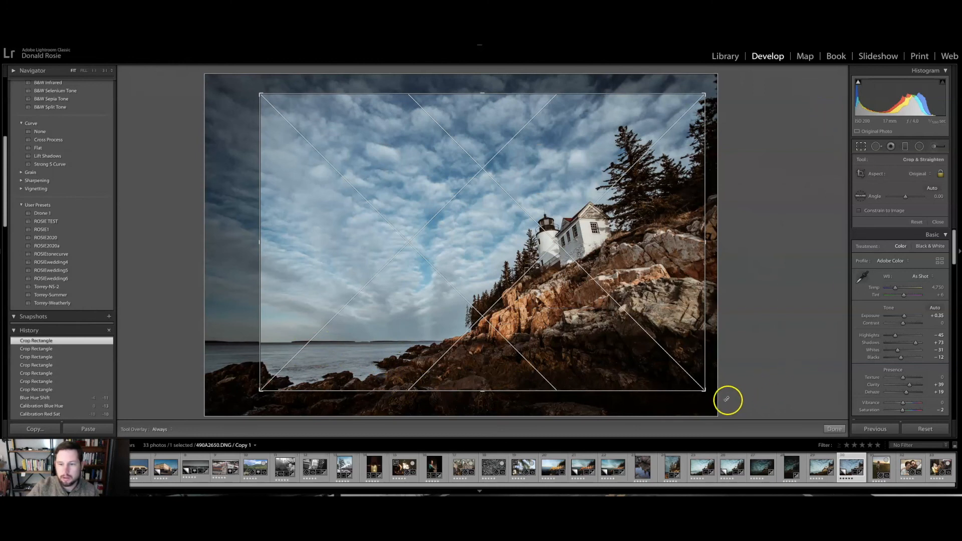
pyautogui.press('o')
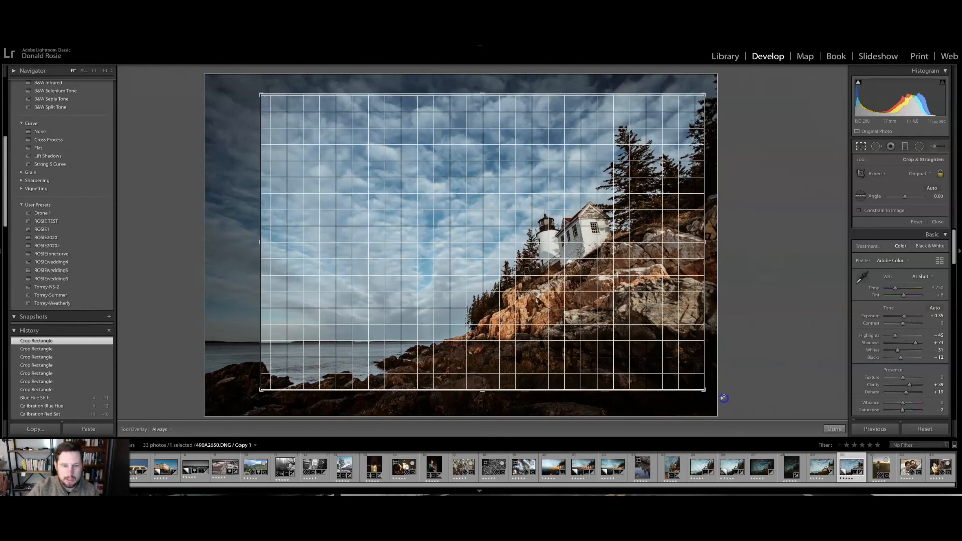
pyautogui.moveTo(723, 398); pyautogui.dragTo(724, 398)
pyautogui.press('Return')
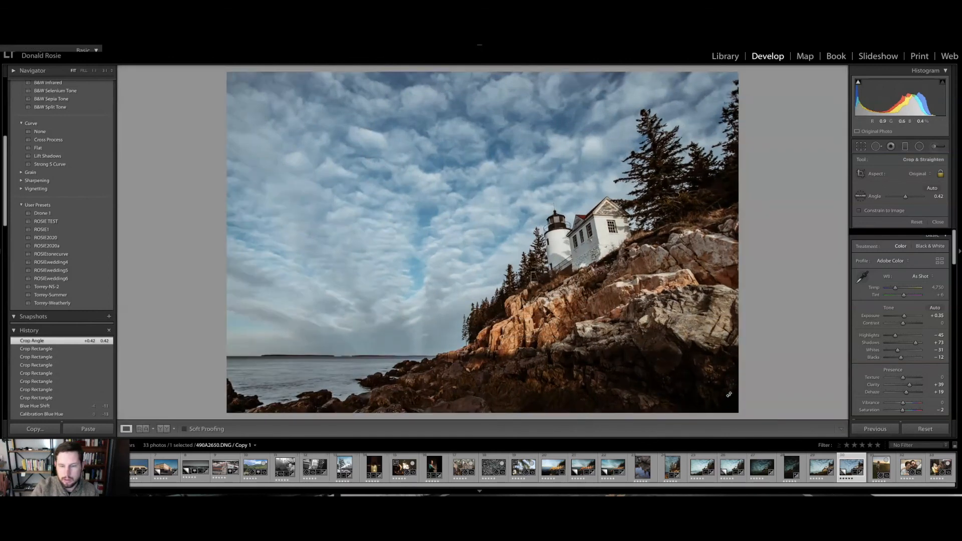
# - Fine-tune the crop angle to 0.43 to level the horizon, and apply the crop
pyautogui.hscroll(-1, 593, 484)
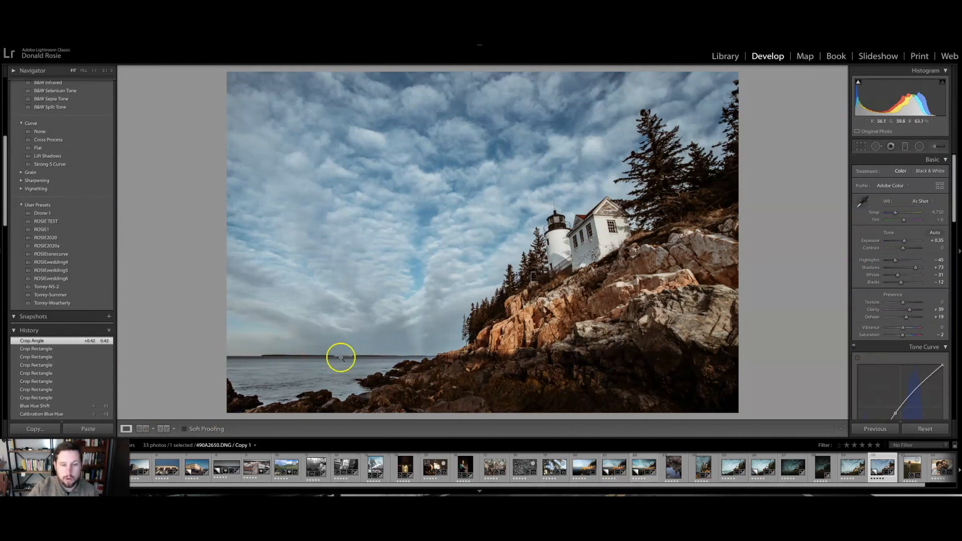
pyautogui.press('r')
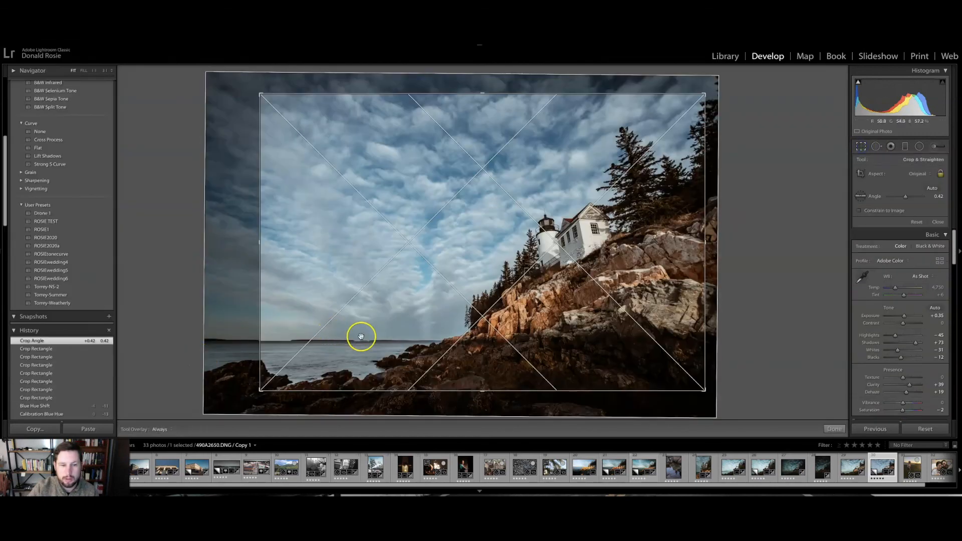
pyautogui.moveTo(765, 389); pyautogui.dragTo(762, 388)
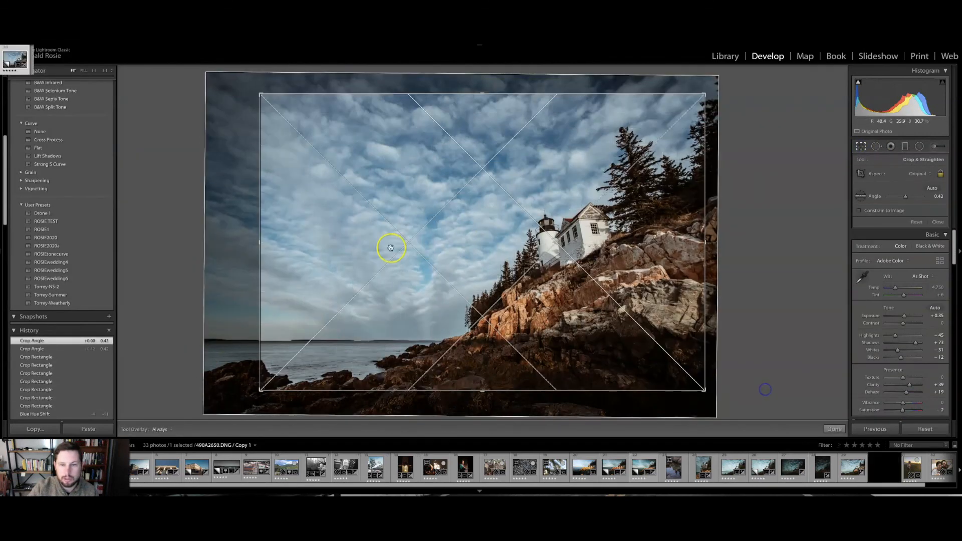
pyautogui.press('Return')
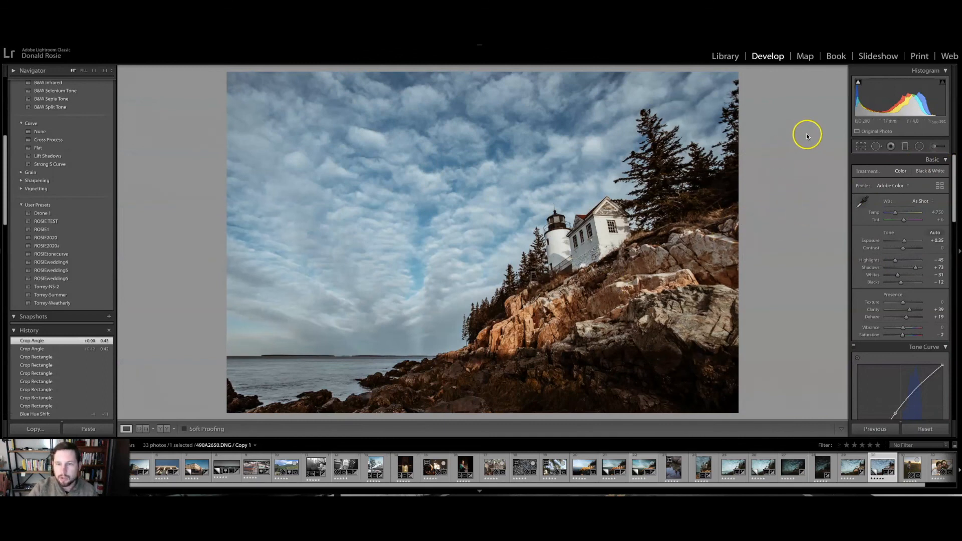
# - Shift the photo slightly upward within the crop frame, and apply the crop
pyautogui.click(861, 147)
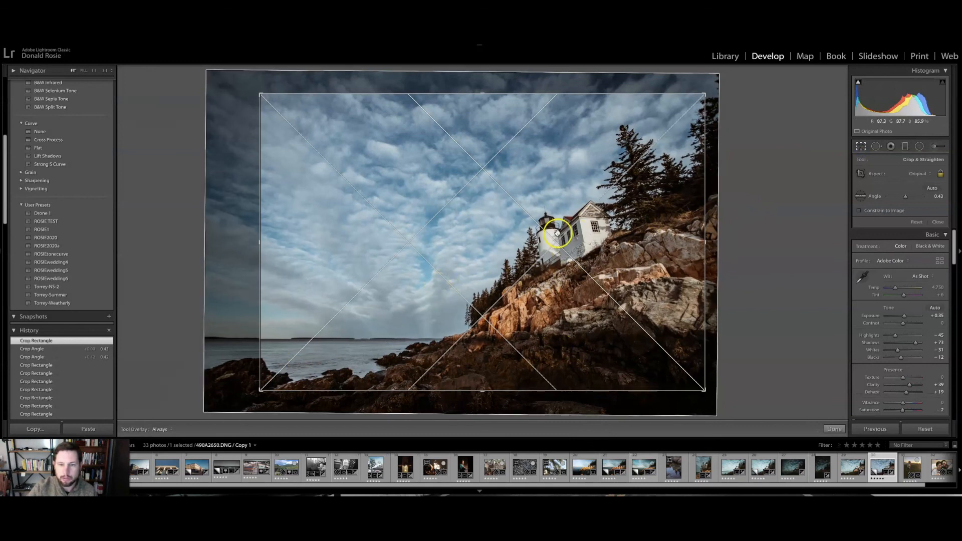
pyautogui.press('Return')
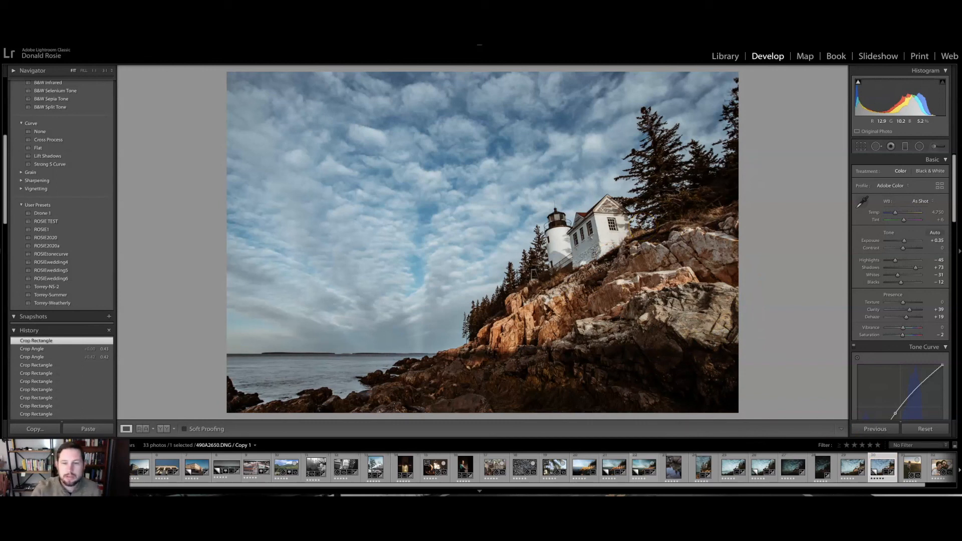
pyautogui.rightClick(880, 457)
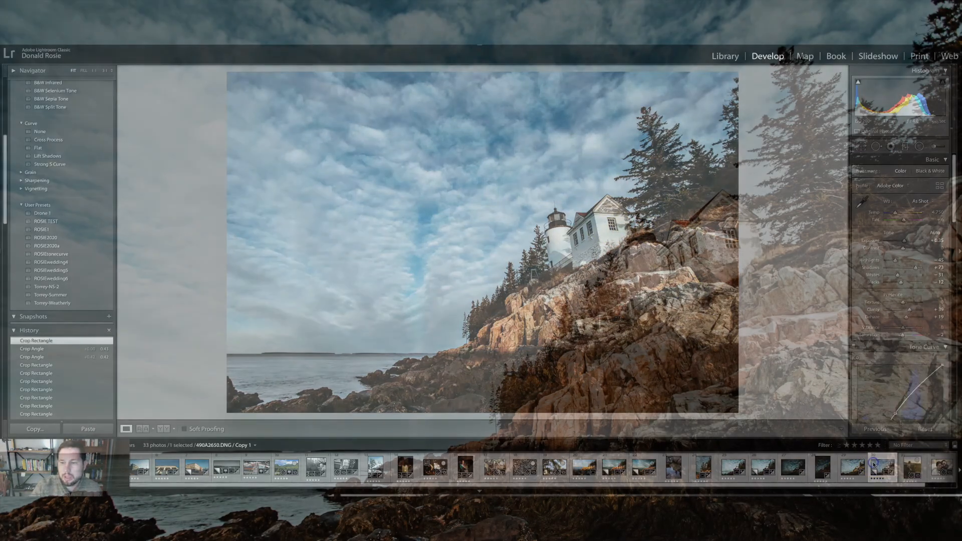